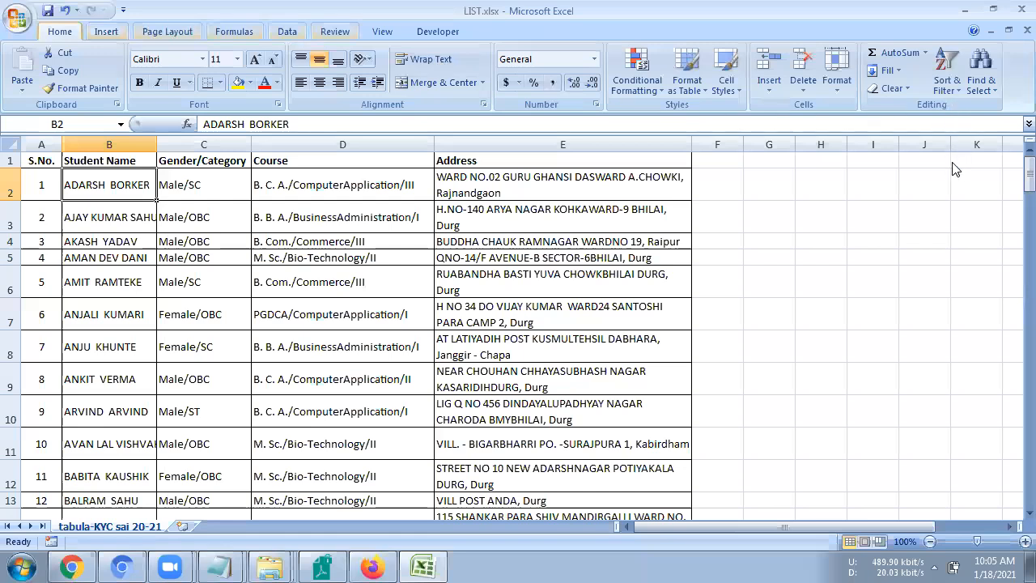
- Locate the Filter command among the sorting and data tools
click(947, 81)
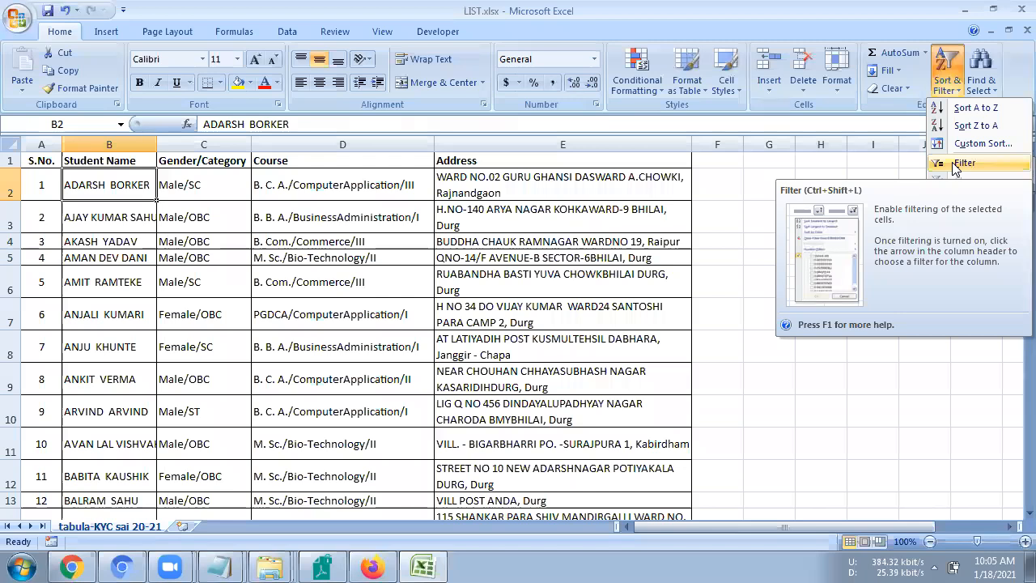
click(286, 30)
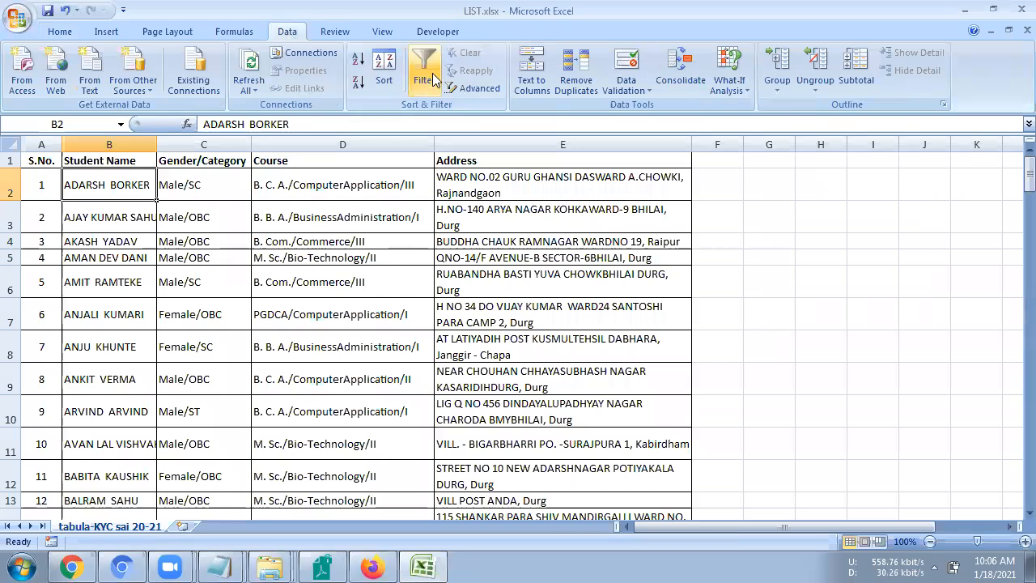
click(199, 186)
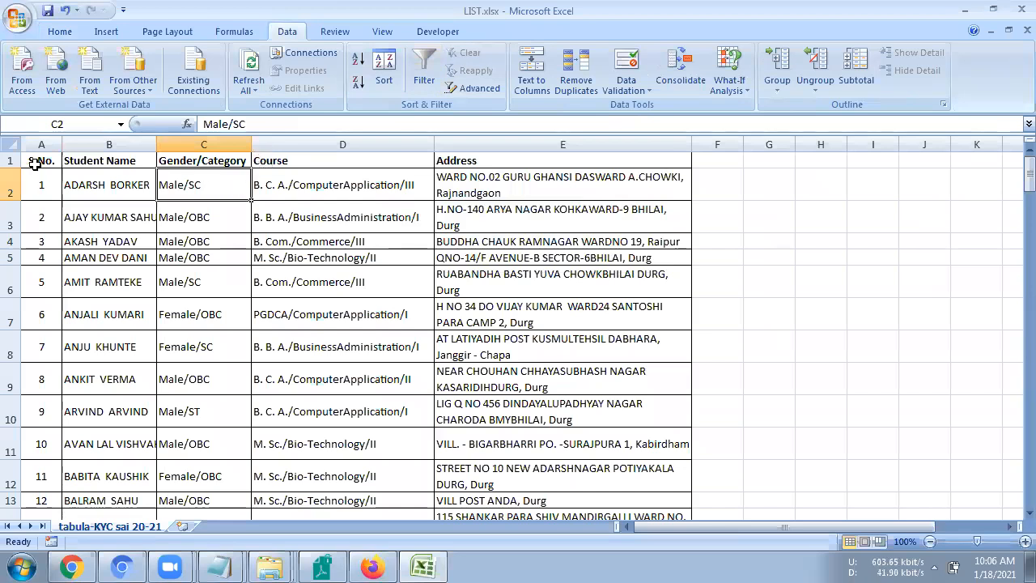
- Examine the student list from its headers to the last record, including the Course and Address columns
key(ctrl+Home)
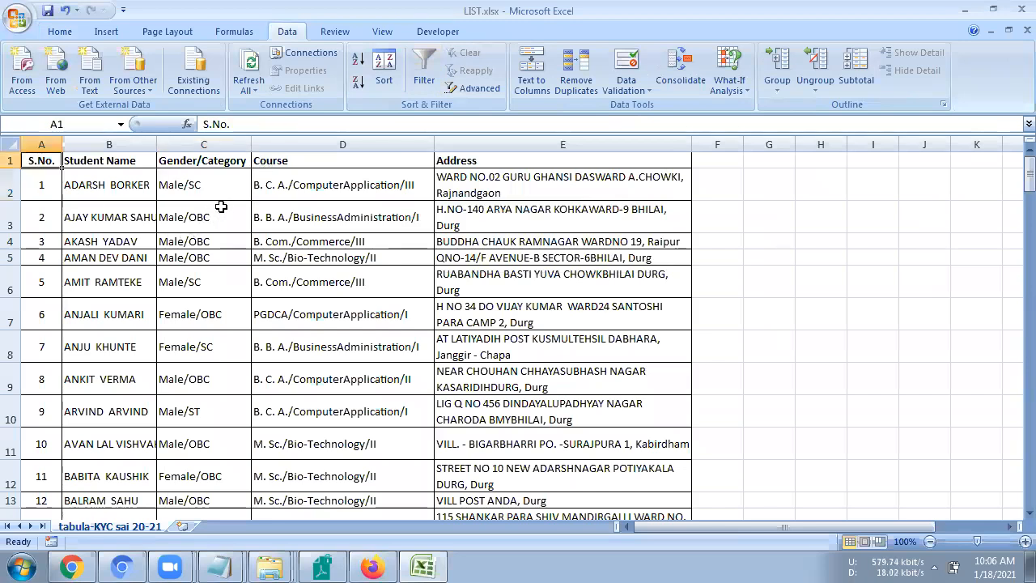
scroll(233, 221, down, 20)
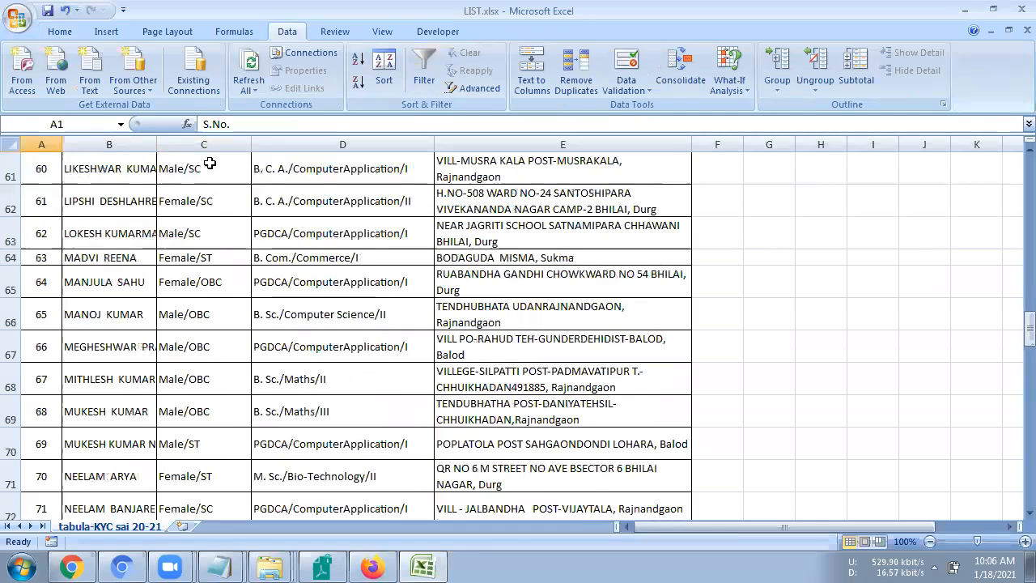
click(461, 146)
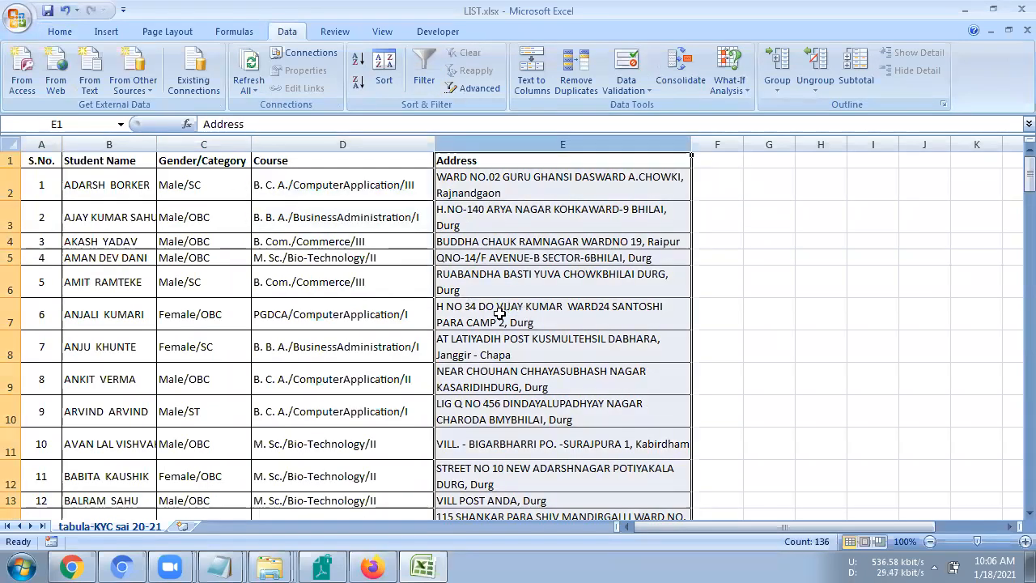
click(505, 316)
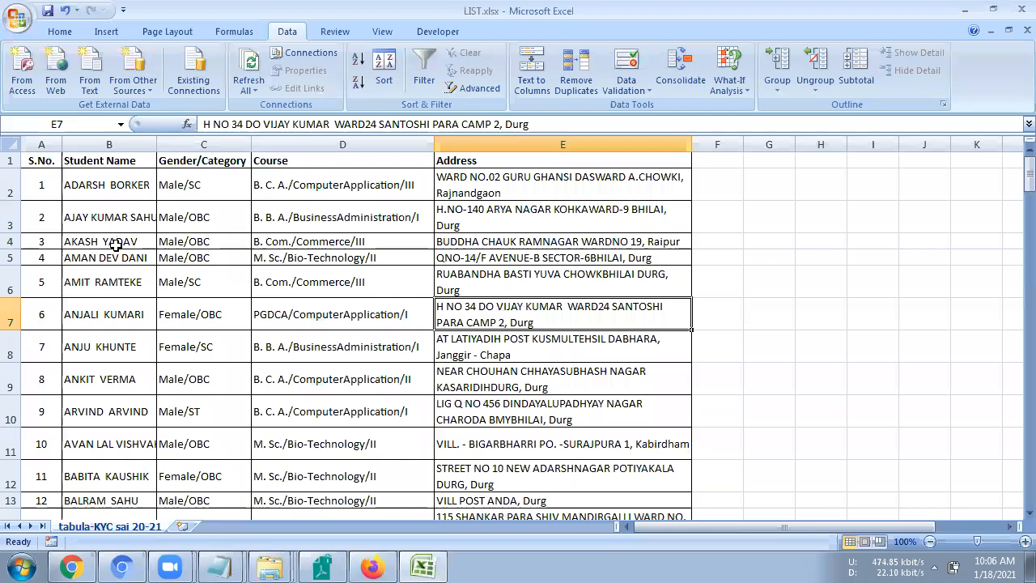
scroll(123, 280, down, 20)
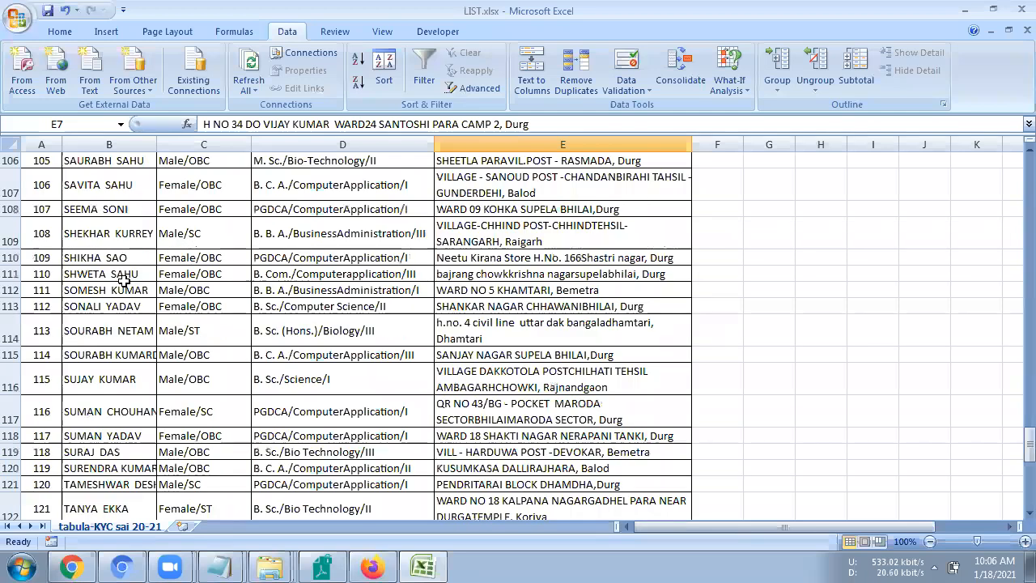
scroll(117, 277, up, 20)
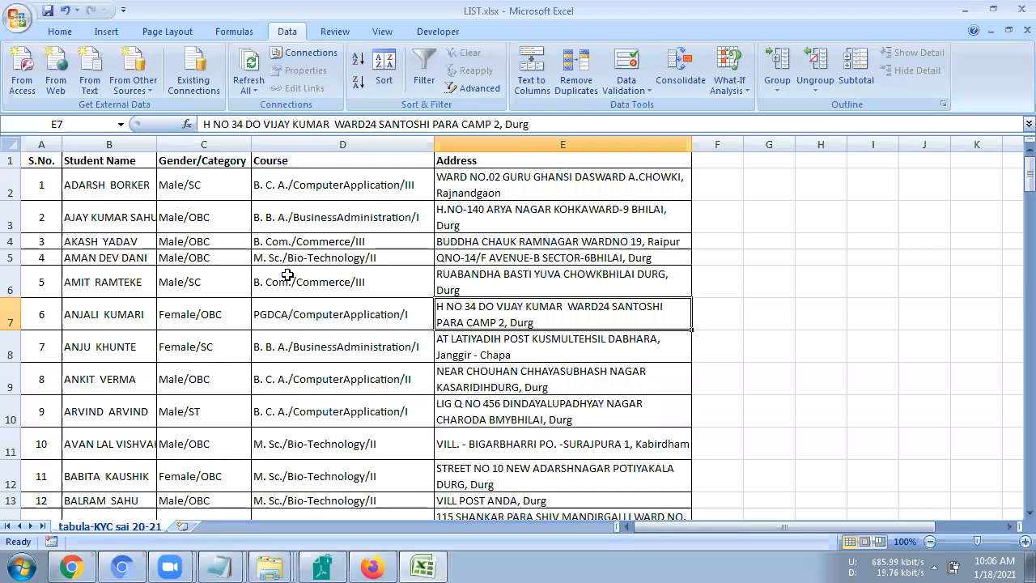
click(338, 312)
drag(337, 312, 492, 313)
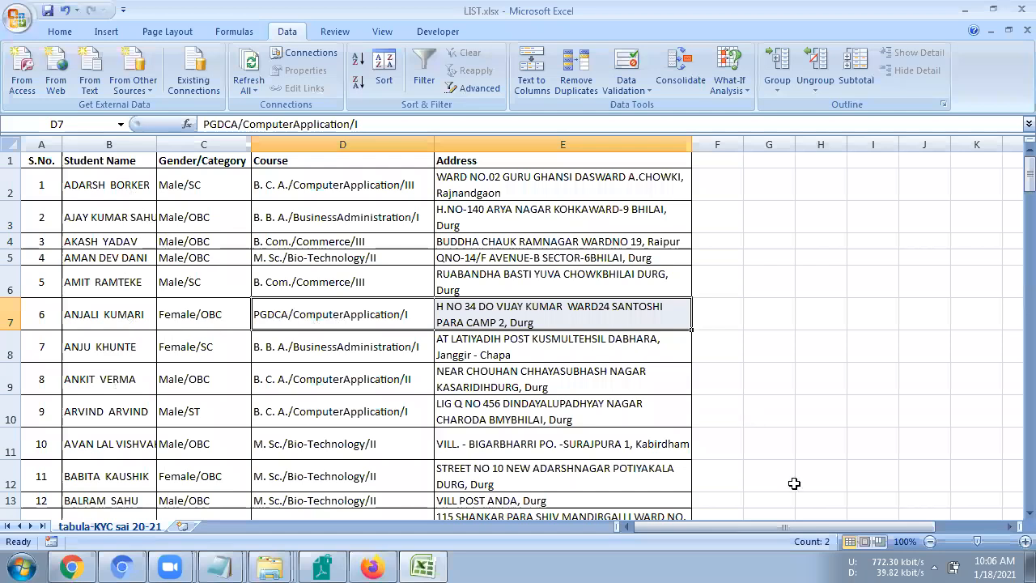
click(500, 554)
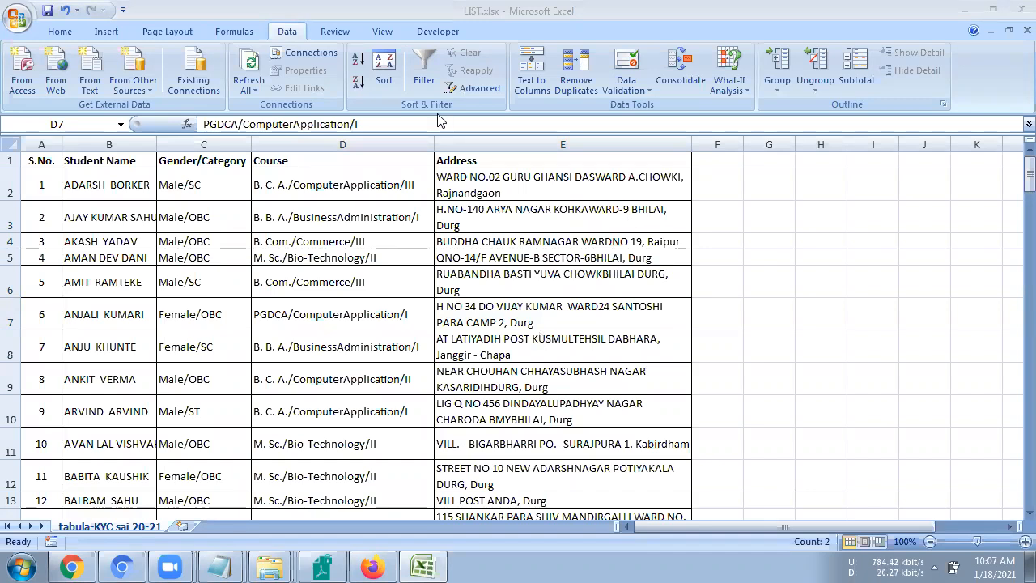
click(575, 287)
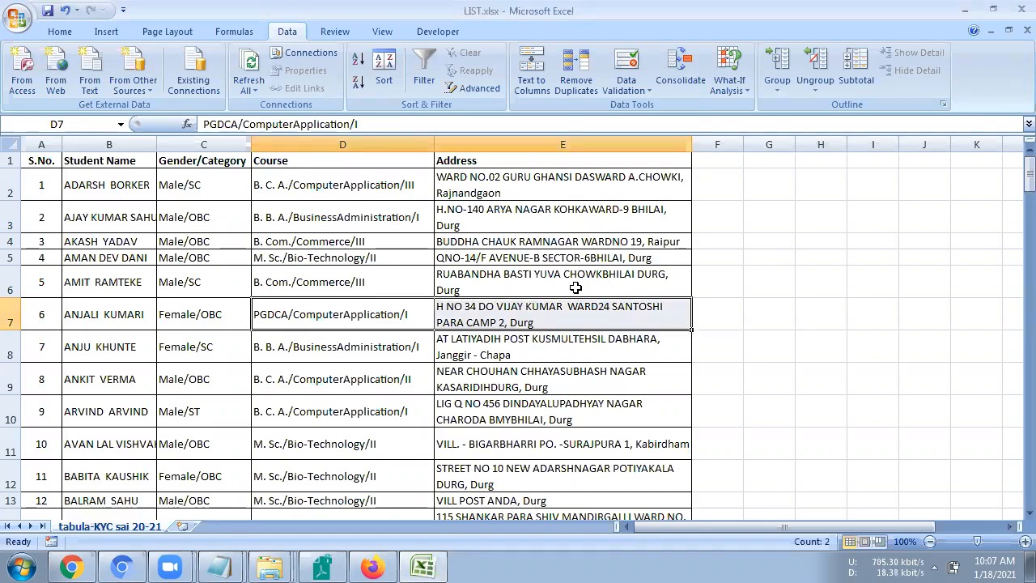
scroll(575, 287, down, 4)
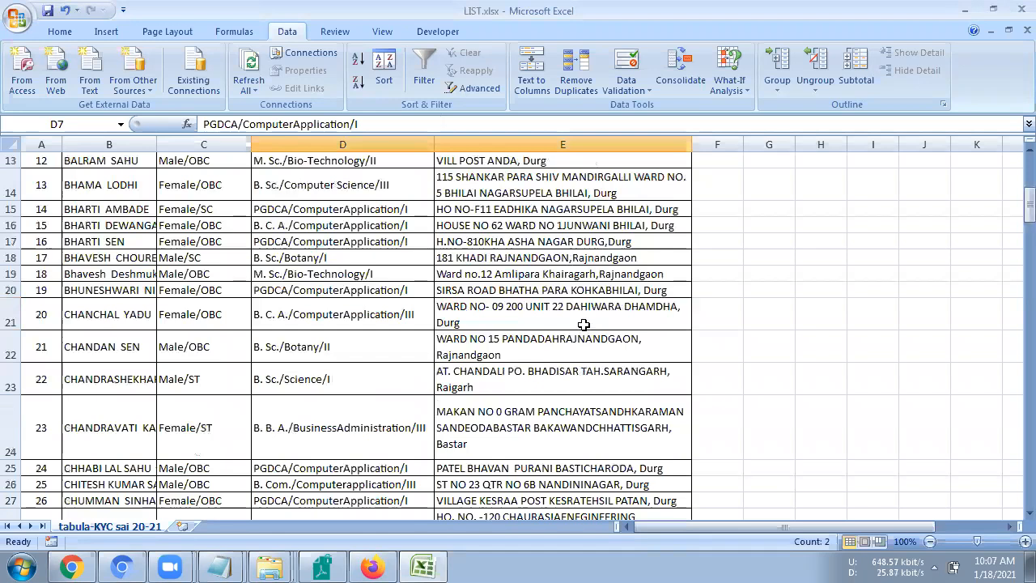
scroll(596, 348, down, 20)
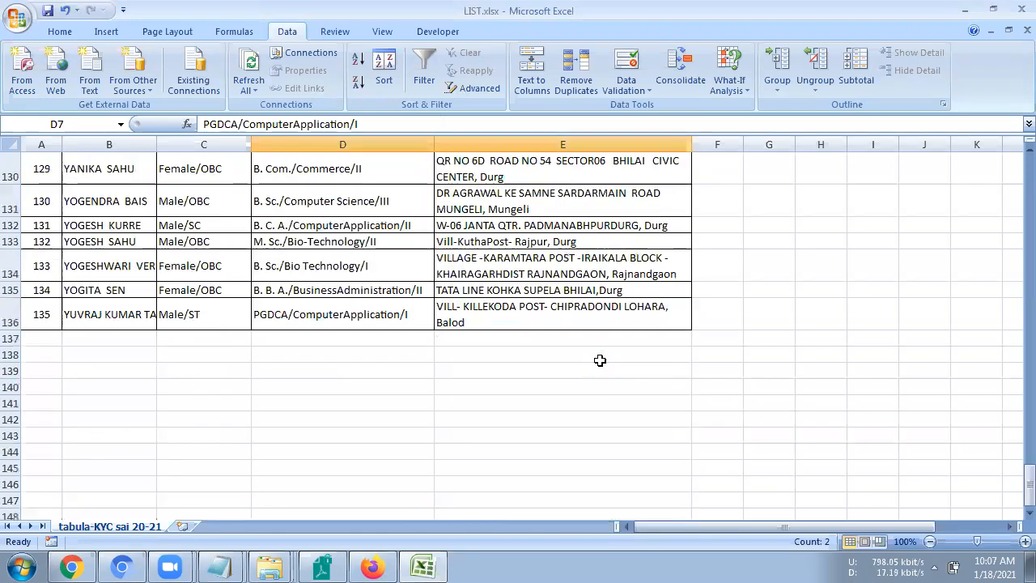
scroll(600, 360, up, 20)
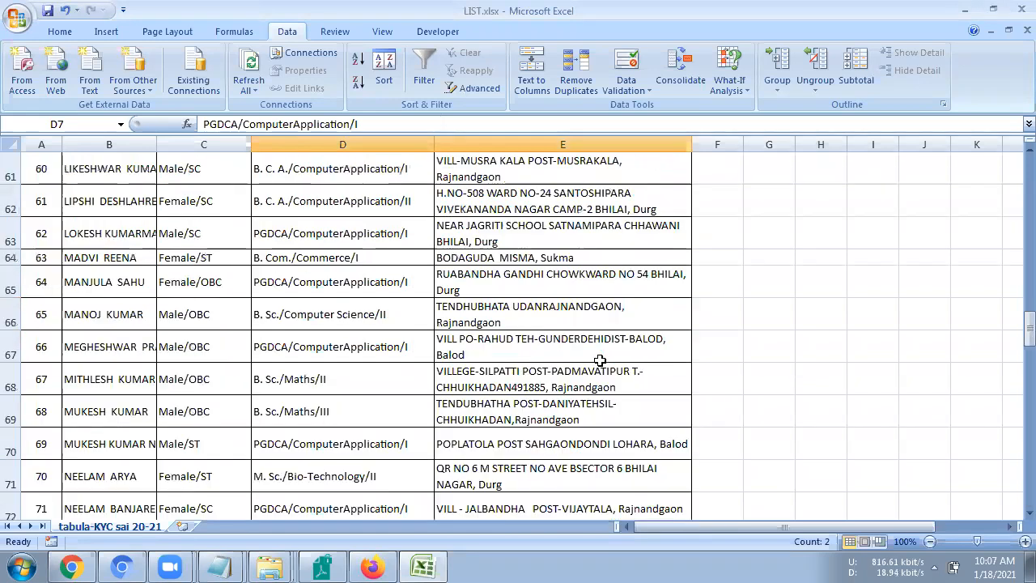
scroll(599, 360, up, 20)
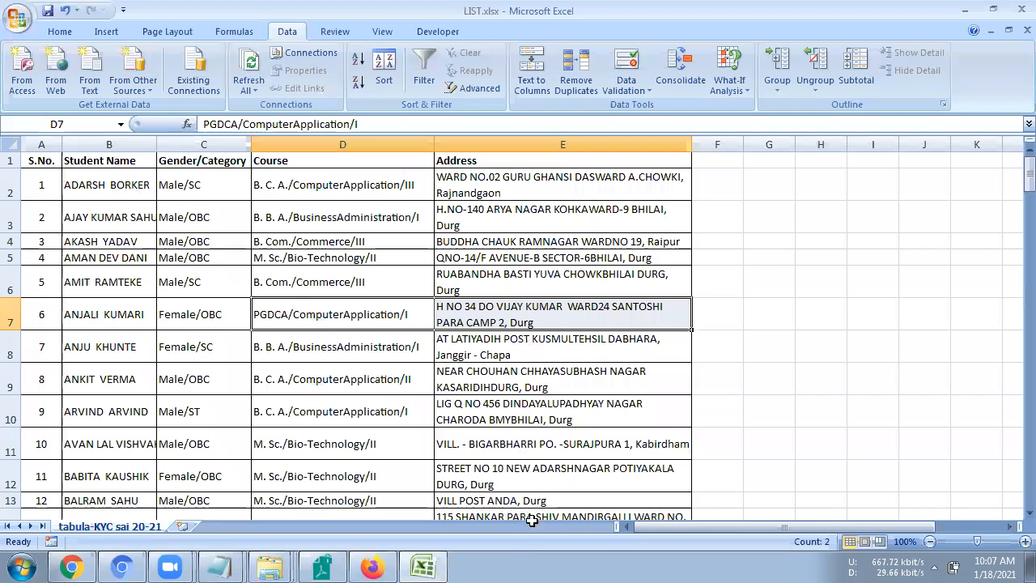
- Select the whole student table A1:E136, including the headers, and turn on filtering for it
drag(530, 485, 538, 458)
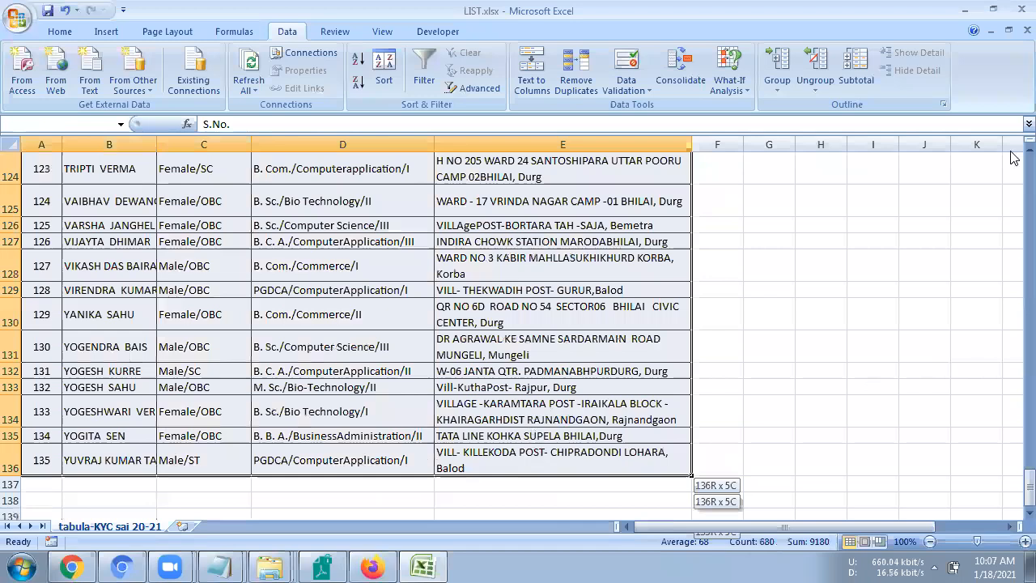
click(63, 33)
click(955, 90)
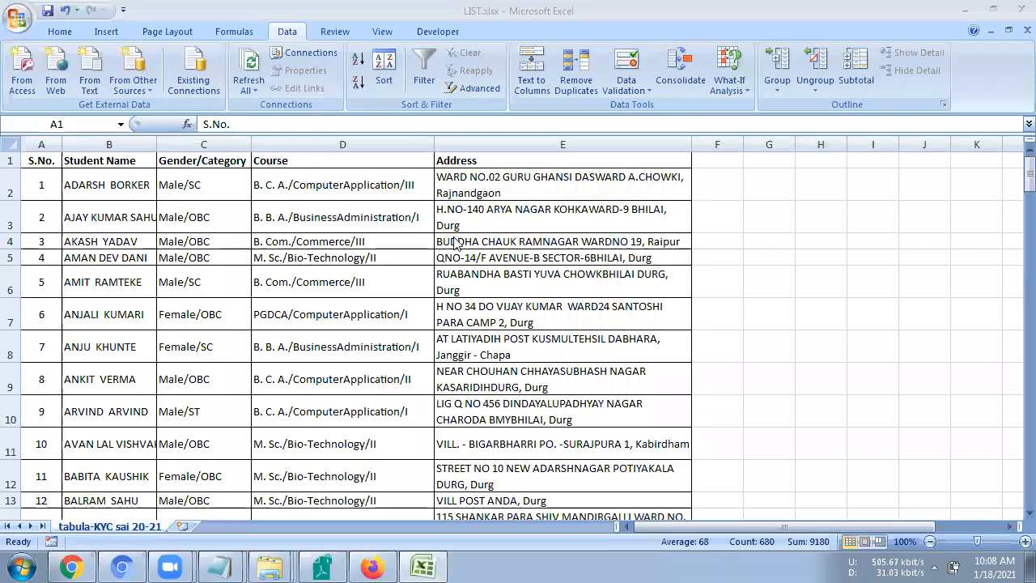
click(424, 80)
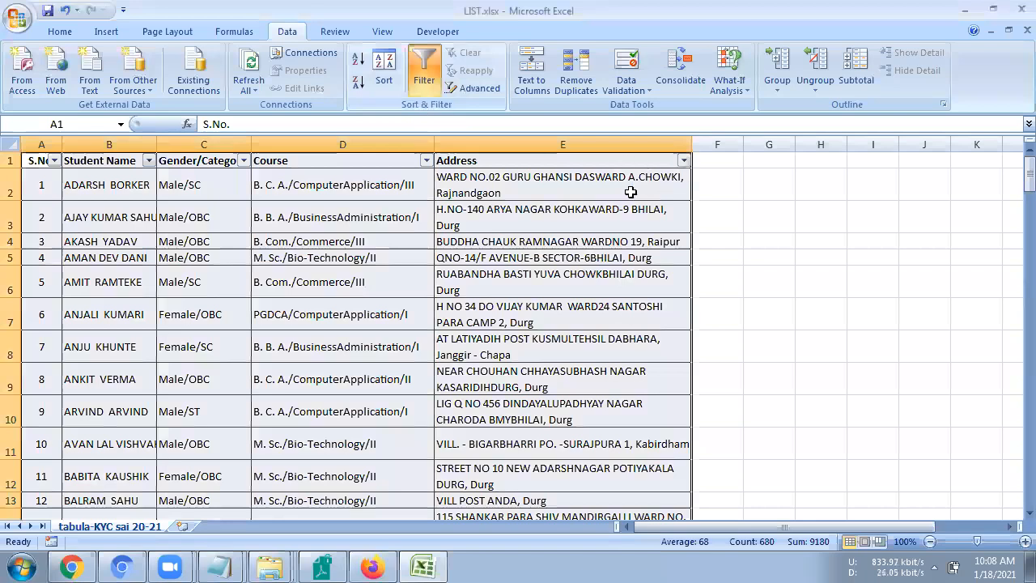
- Filter the Course column to show only the PGDCA/ComputerApplication/I records
click(688, 171)
scroll(394, 315, down, 10)
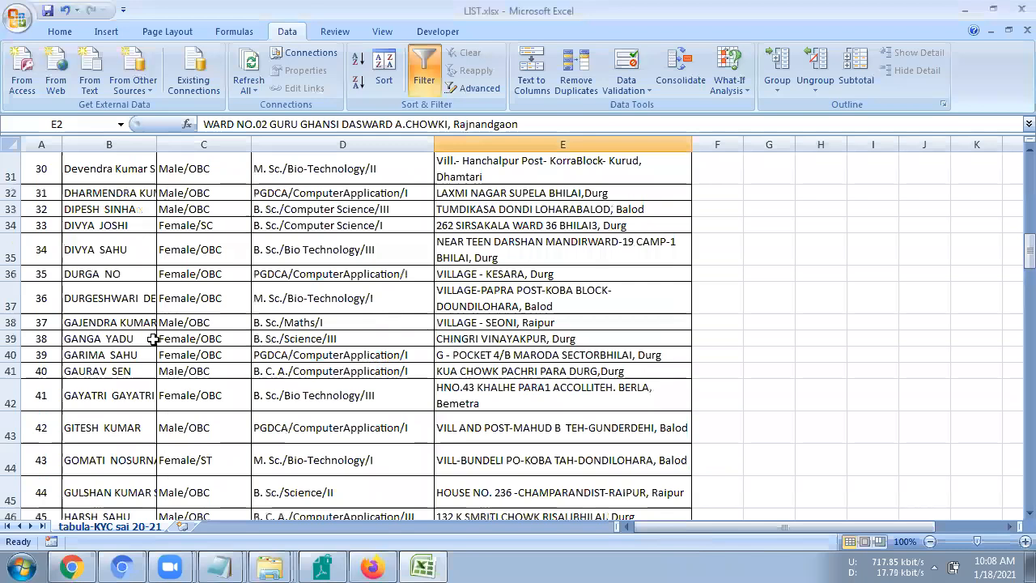
scroll(161, 333, down, 20)
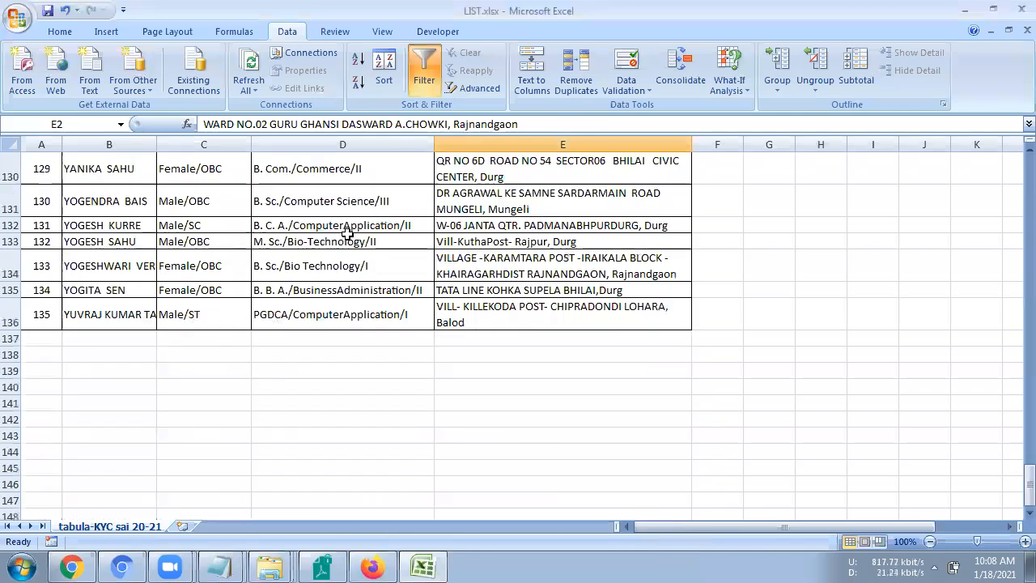
scroll(291, 185, up, 20)
click(292, 161)
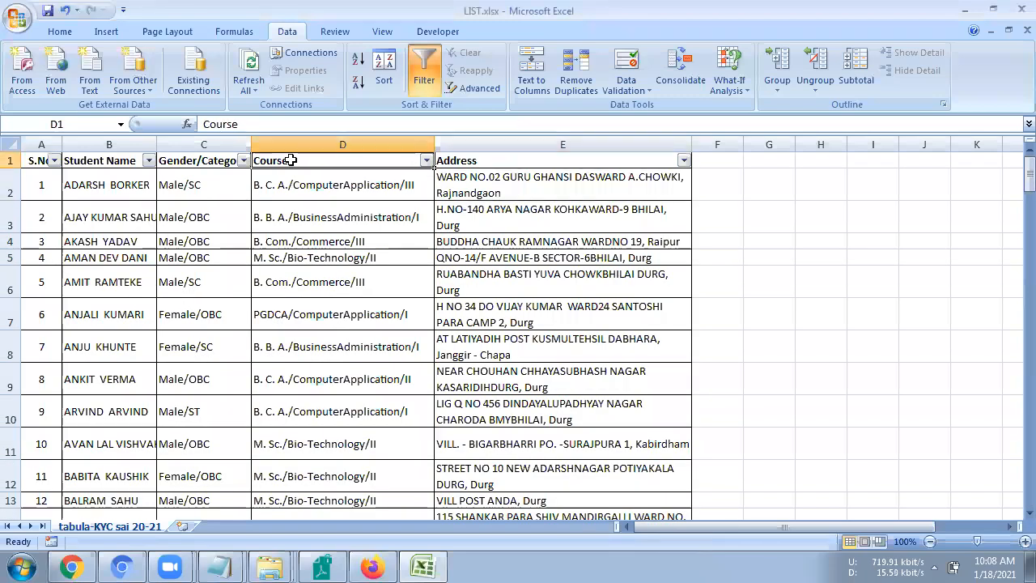
mouse_move(332, 161)
mouse_down()
mouse_move(331, 328)
mouse_move(331, 318)
mouse_up()
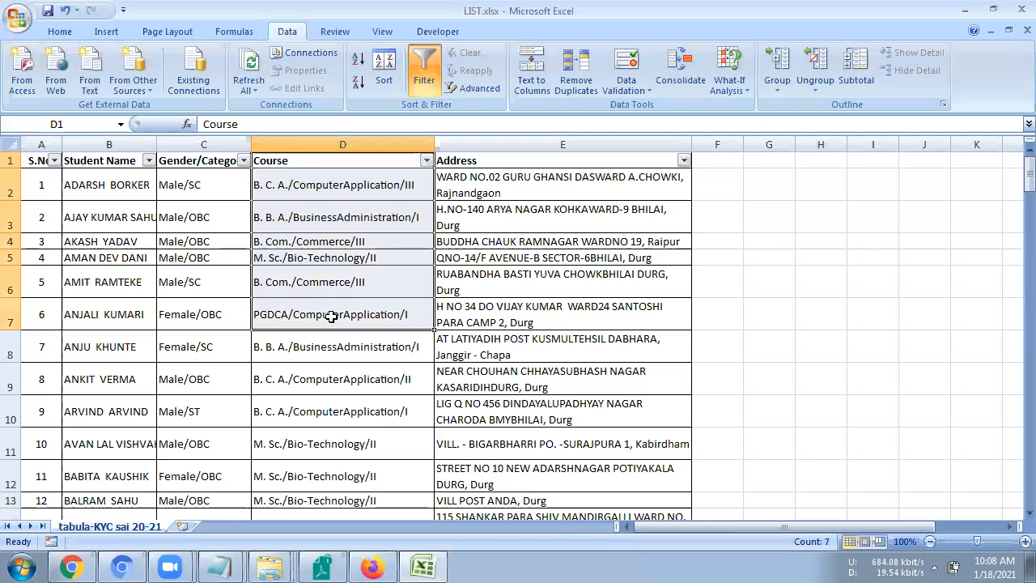
click(426, 161)
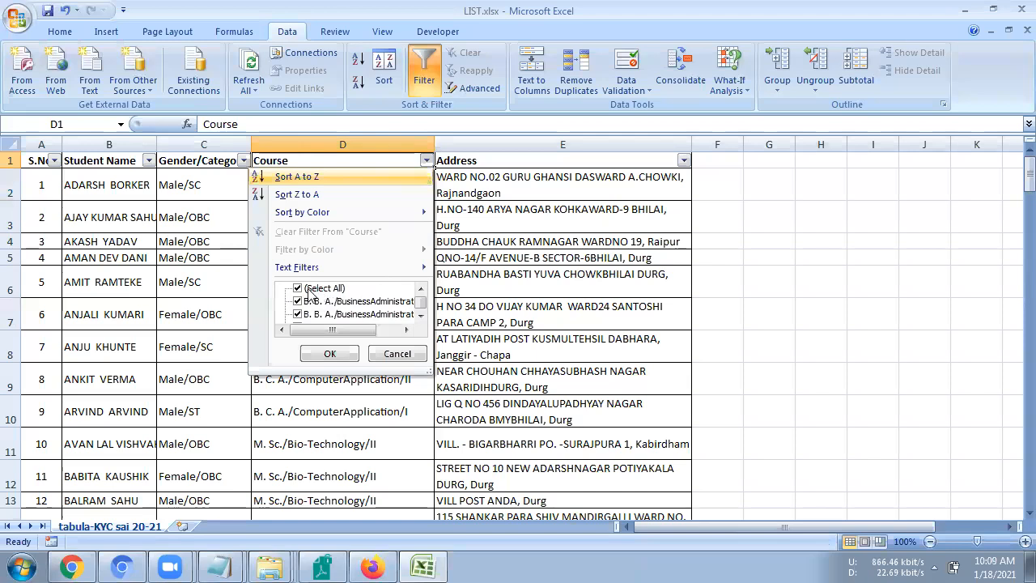
click(309, 291)
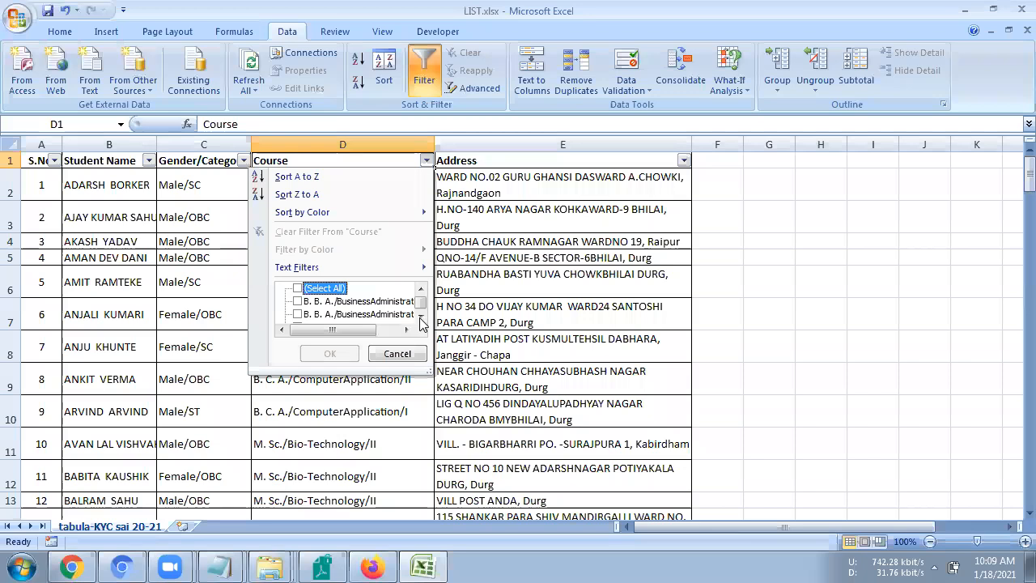
click(420, 321)
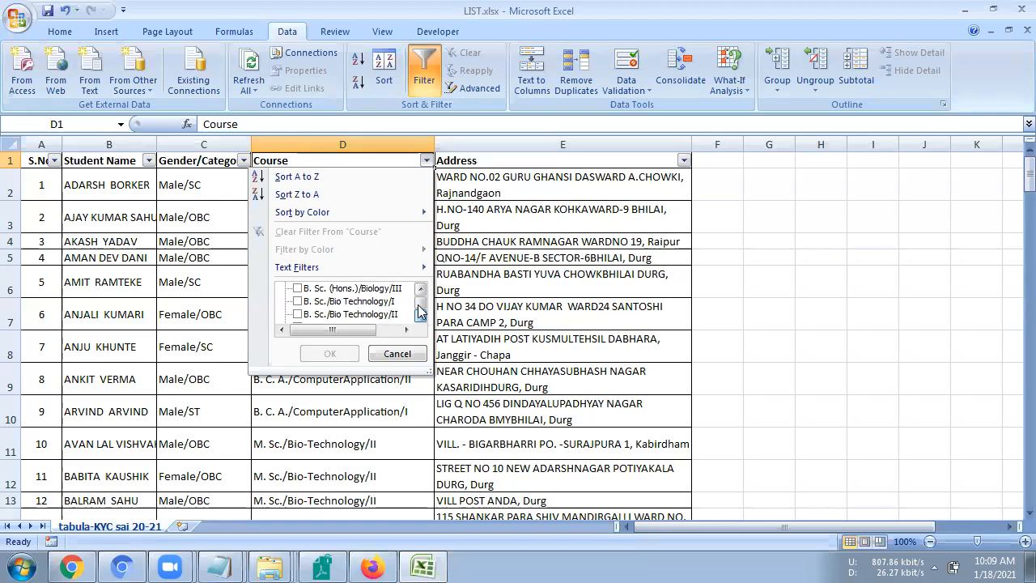
click(420, 317)
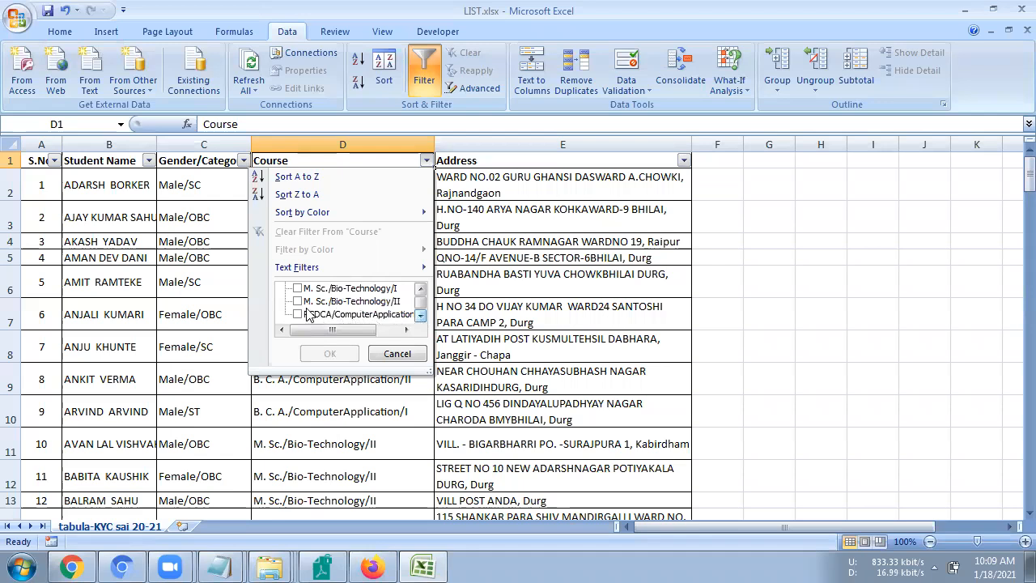
click(308, 314)
click(420, 290)
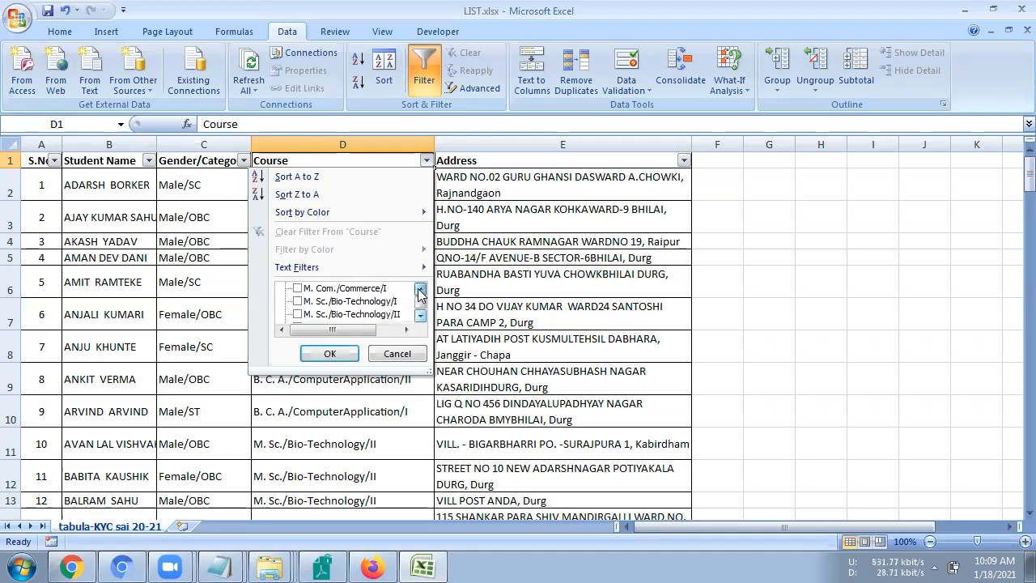
click(420, 290)
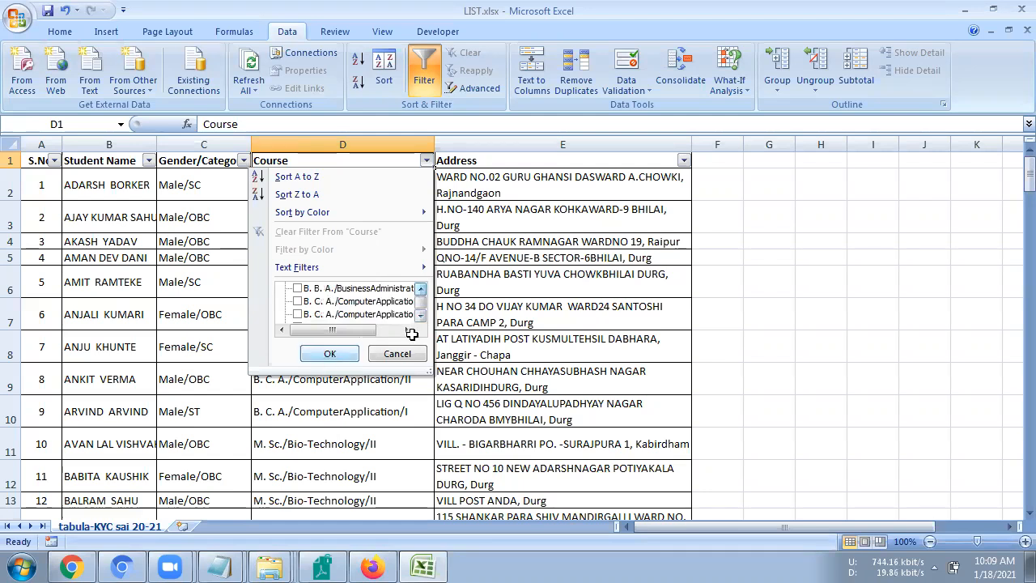
click(329, 354)
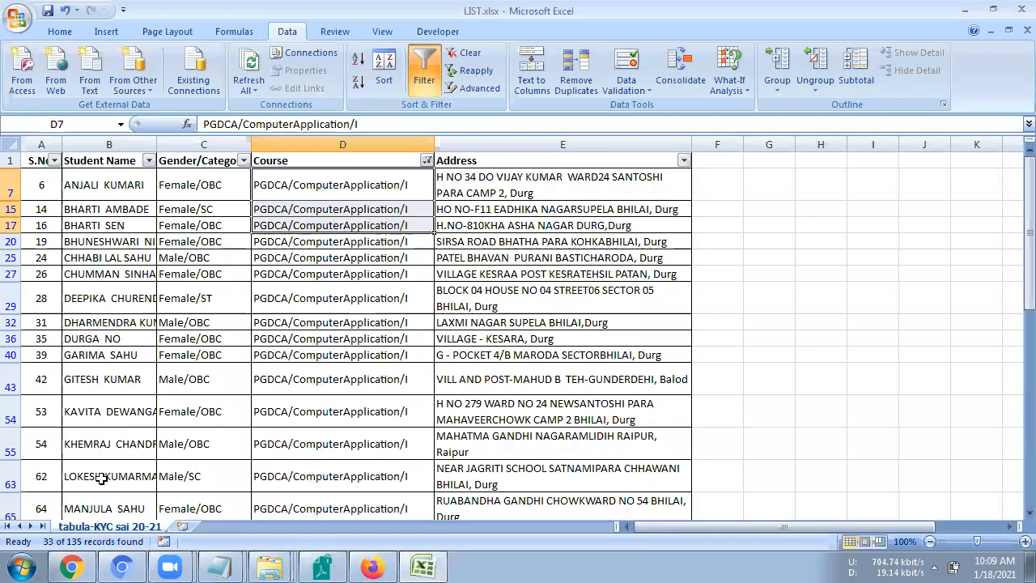
- Select all the student names in the filtered list and review the matching rows
key(Left)
key(Left)
key(ctrl+shift+Down)
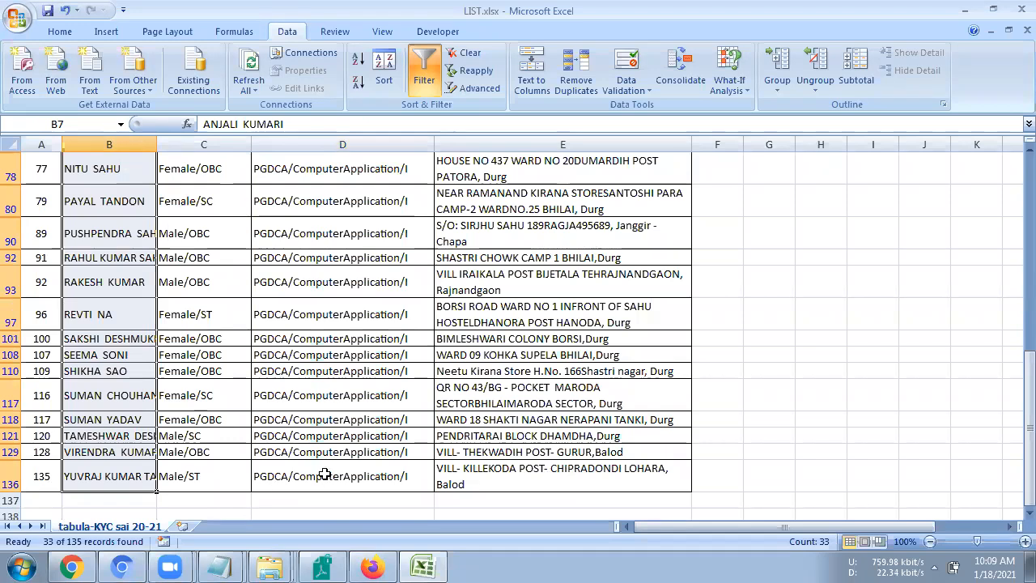
scroll(378, 446, up, 3)
scroll(378, 446, up, 3)
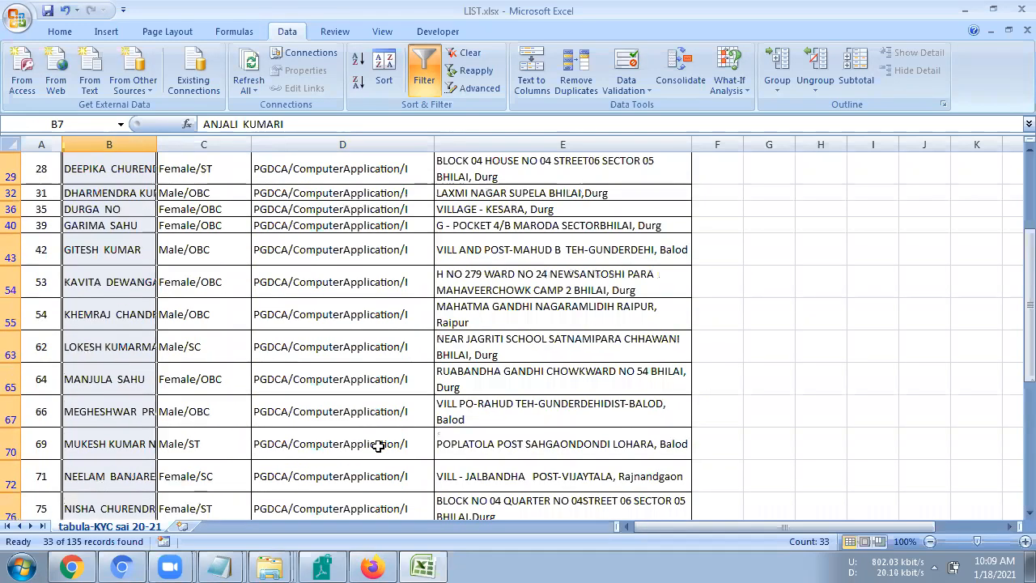
scroll(372, 441, up, 3)
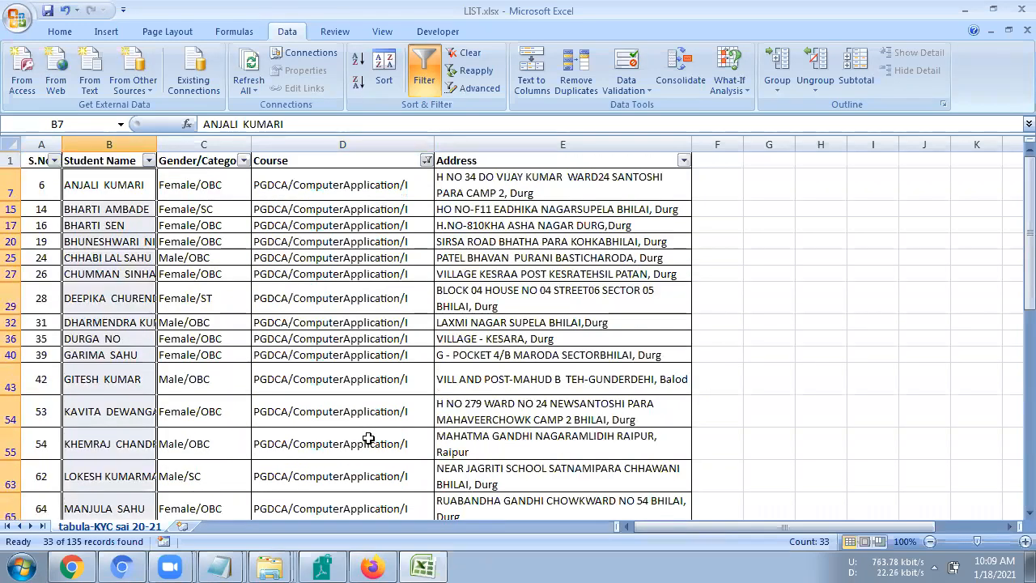
- Check the Course entries of the filtered rows by selecting them from the first record downward
drag(321, 207, 301, 429)
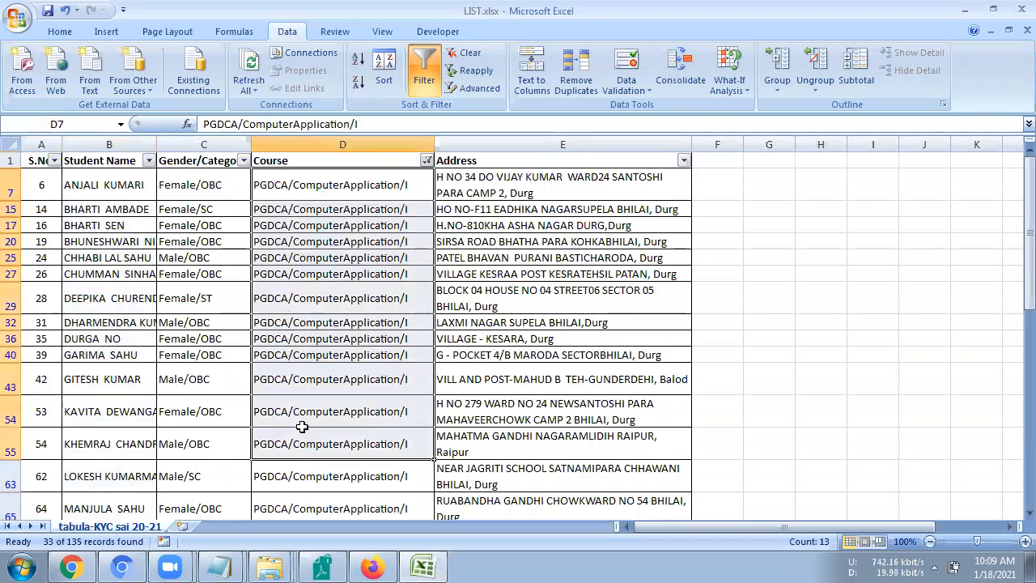
drag(336, 181, 323, 248)
drag(348, 180, 319, 463)
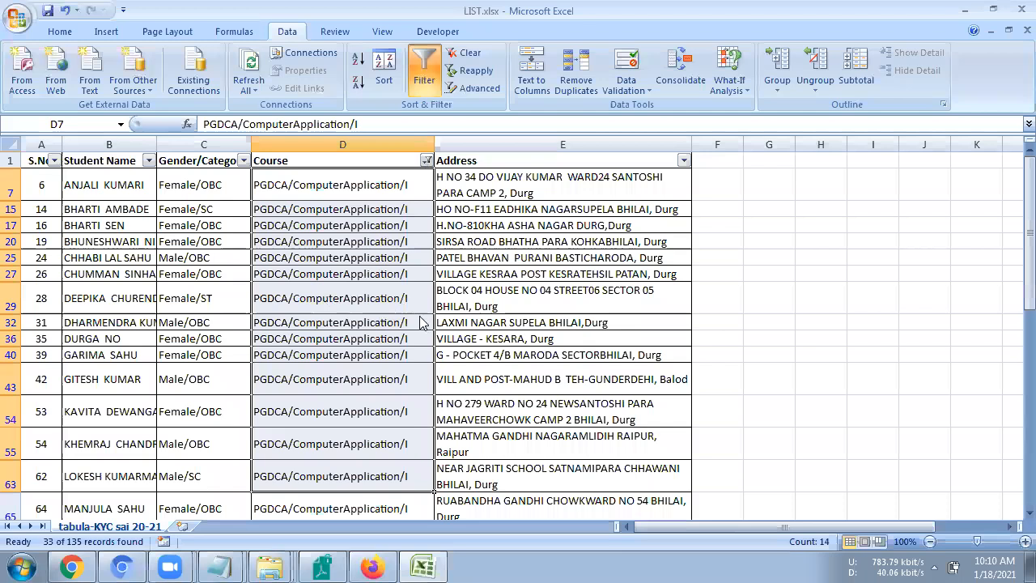
- Narrow the PGDCA/ComputerApplication/I records to Female/OBC students with a filter on the Gender/Category column
click(384, 353)
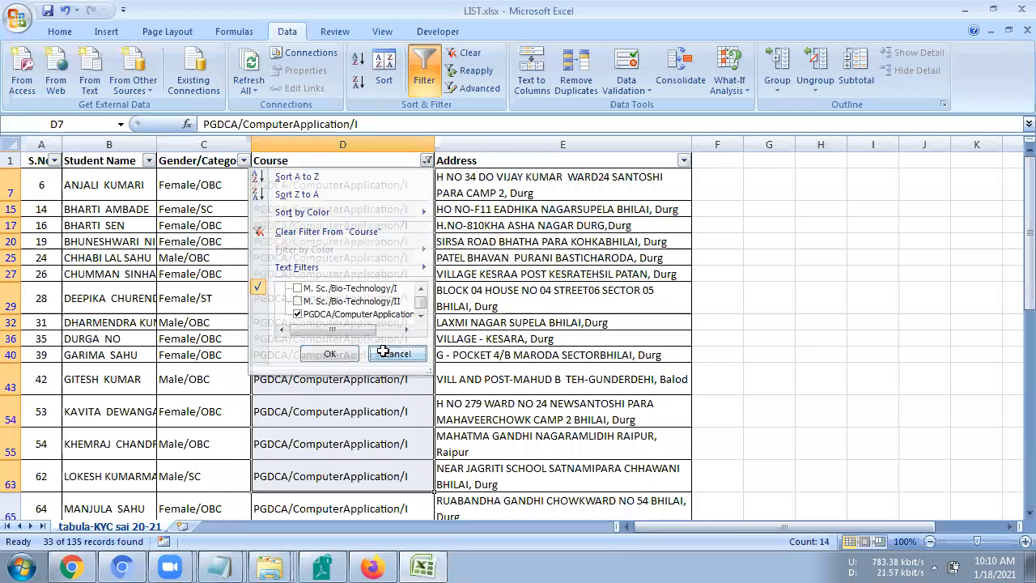
click(243, 161)
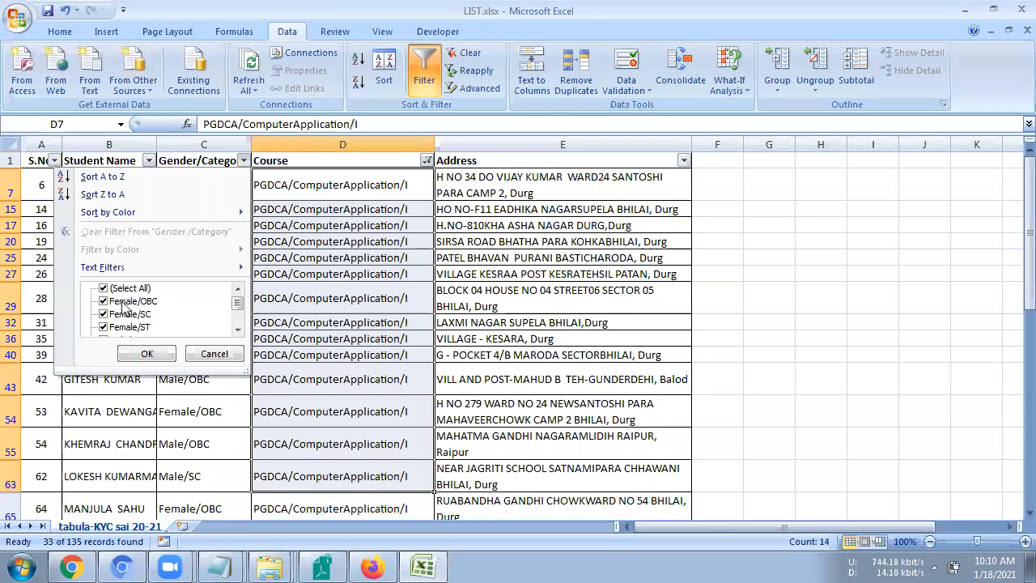
double_click(146, 303)
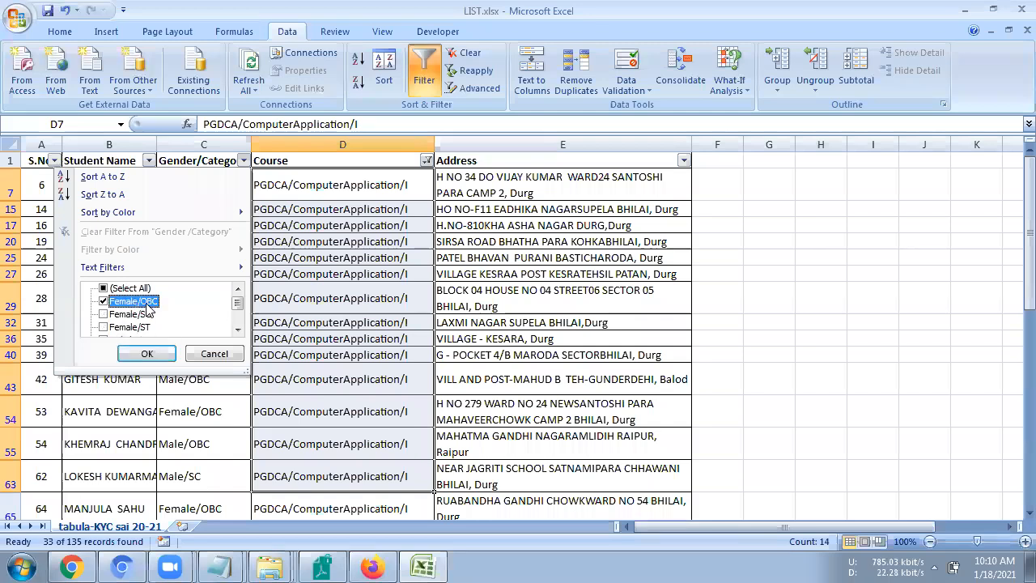
click(154, 355)
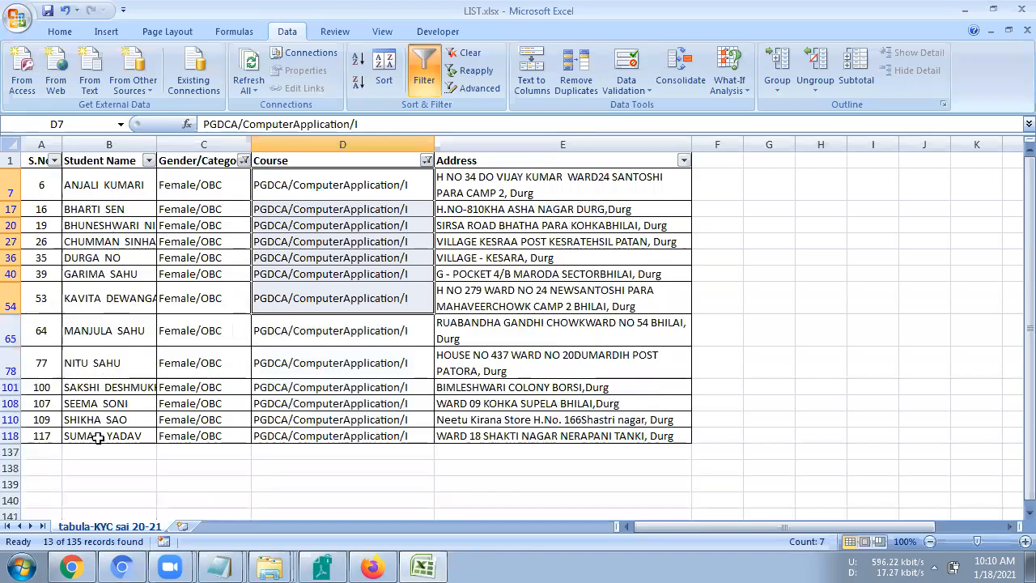
- Select all the student names left in the list filtered by course and category to check them
key(Left)
key(Left)
key(ctrl+shift+Down)
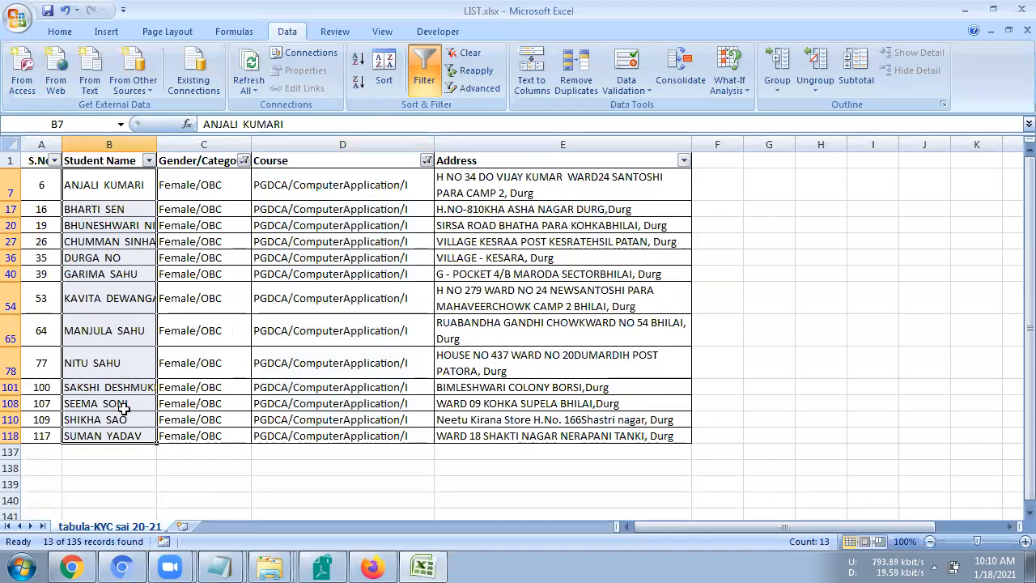
- Show all the student records again at 120% zoom and look through the list to its end and back
click(1013, 542)
click(1013, 542)
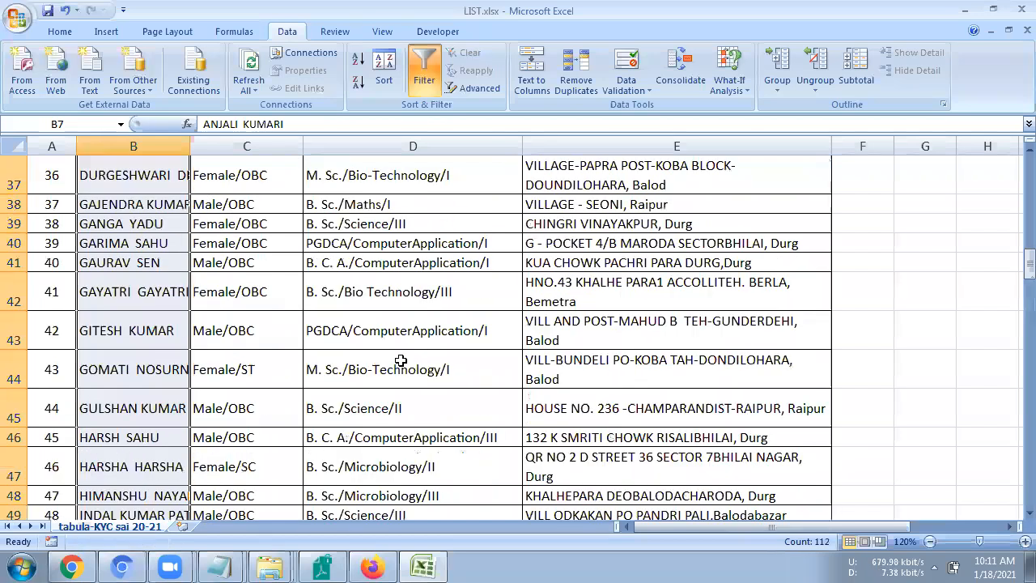
scroll(400, 361, down, 20)
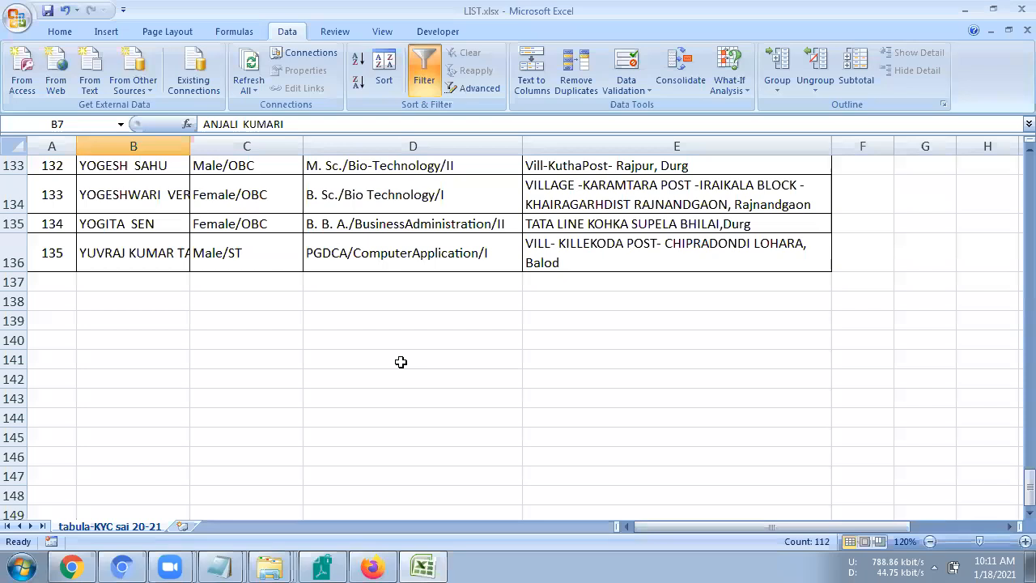
scroll(400, 362, up, 20)
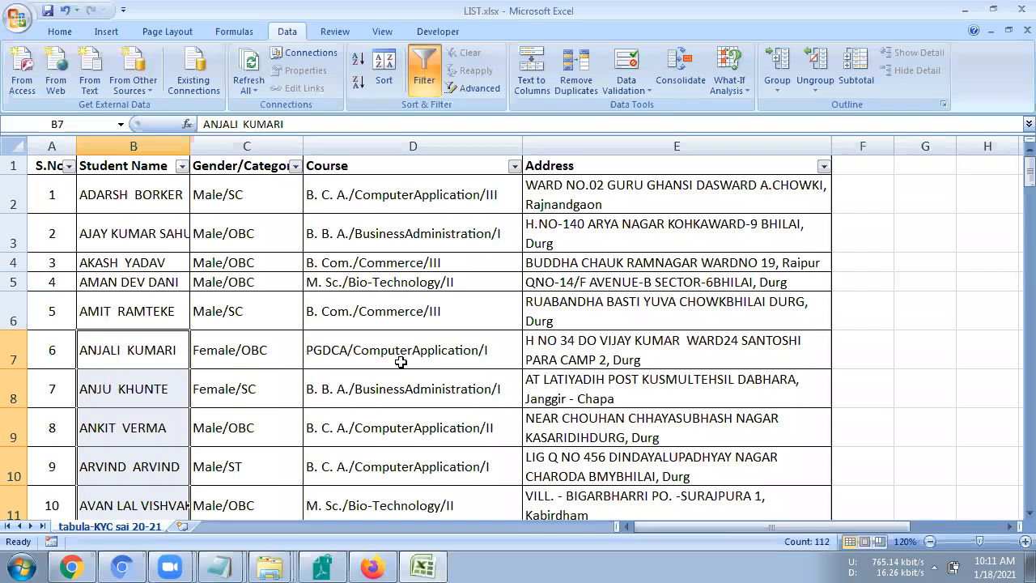
- Filter the Course column to show only the B. C. A./ComputerApplication/III records
click(343, 205)
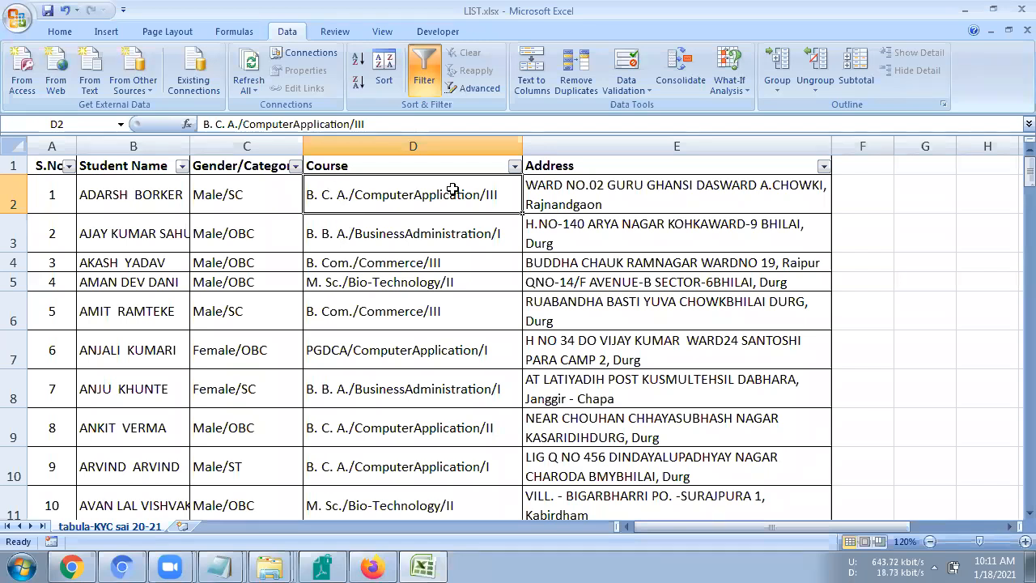
click(515, 167)
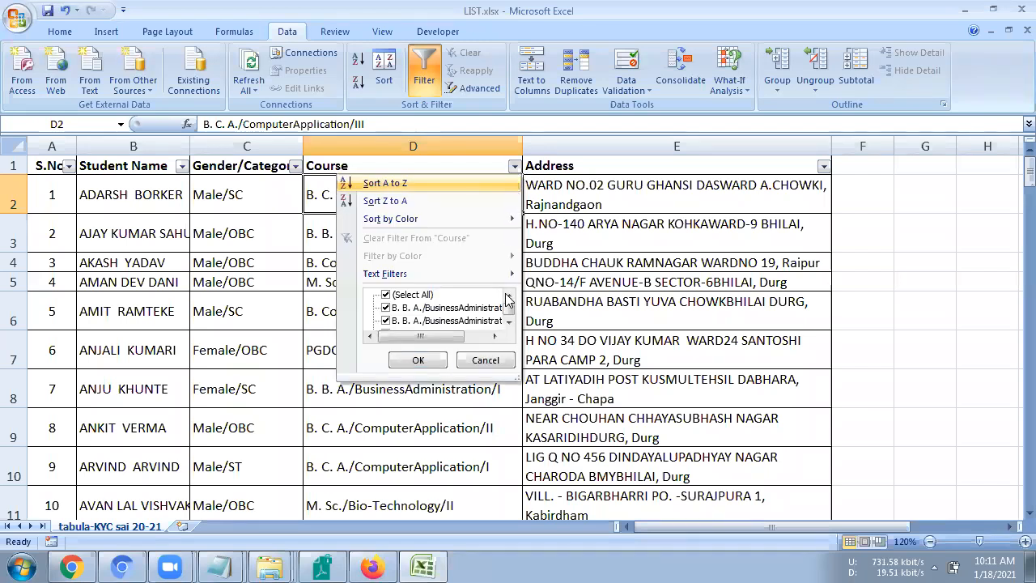
click(508, 322)
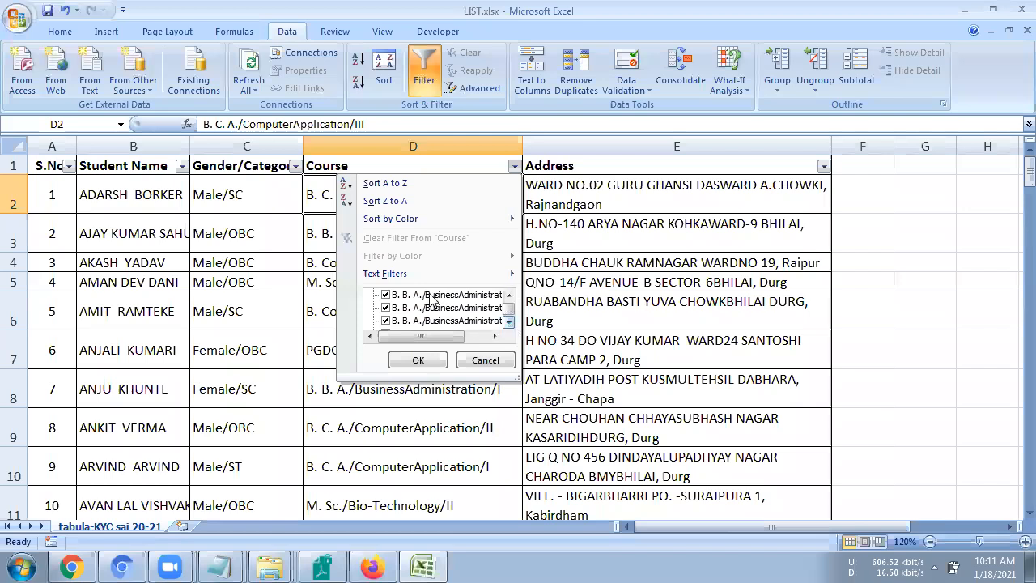
click(509, 322)
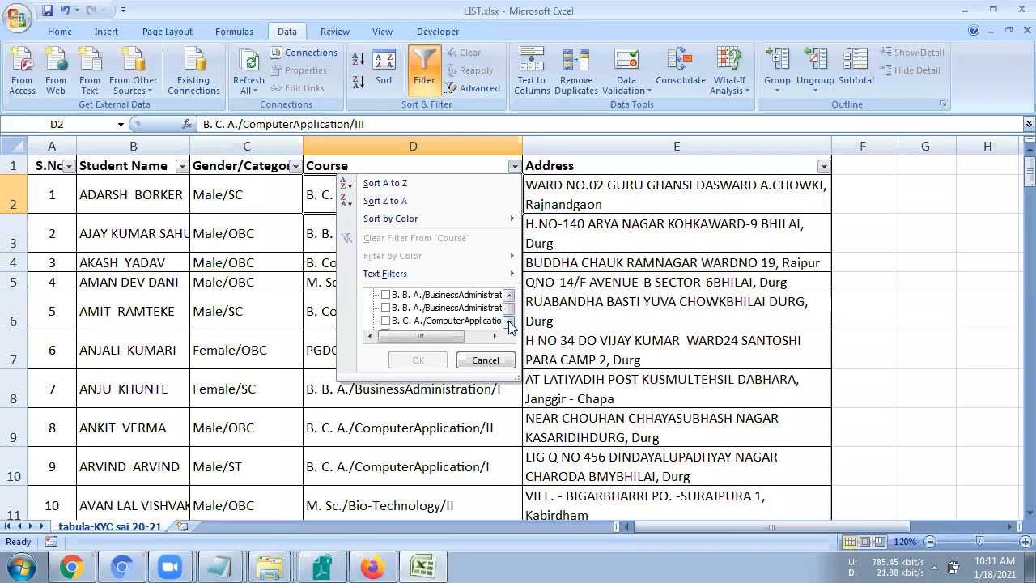
drag(455, 337, 512, 335)
click(510, 322)
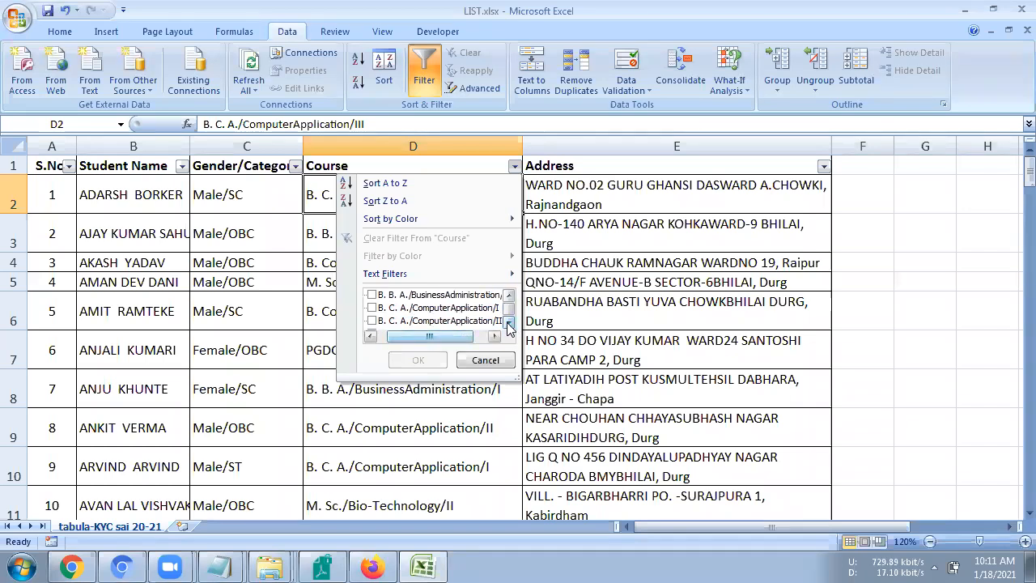
click(509, 322)
click(372, 322)
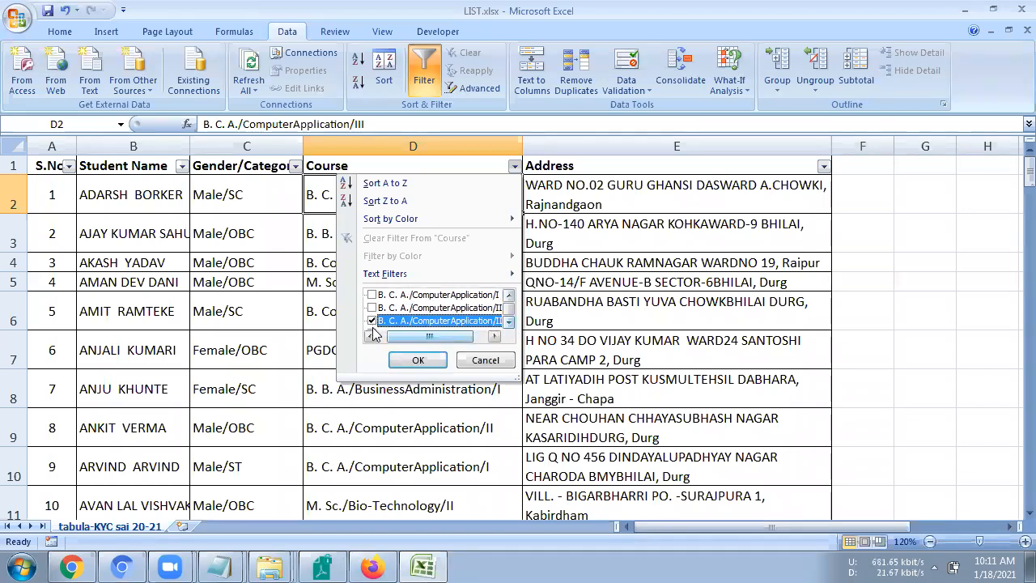
click(406, 357)
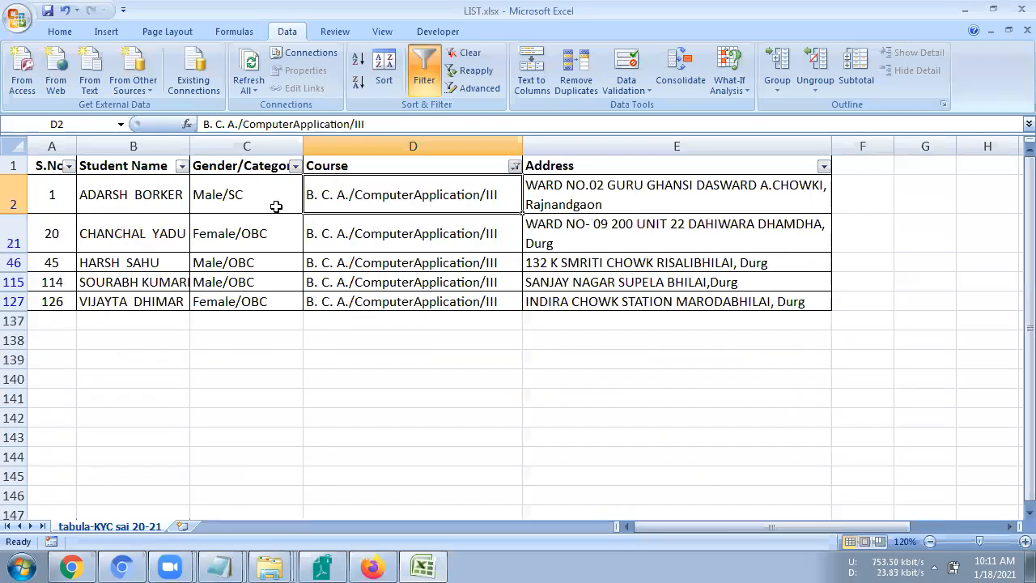
- Filter the Gender/Category column of the course records to Female/OBC only and select the matching names and categories
drag(272, 203, 271, 301)
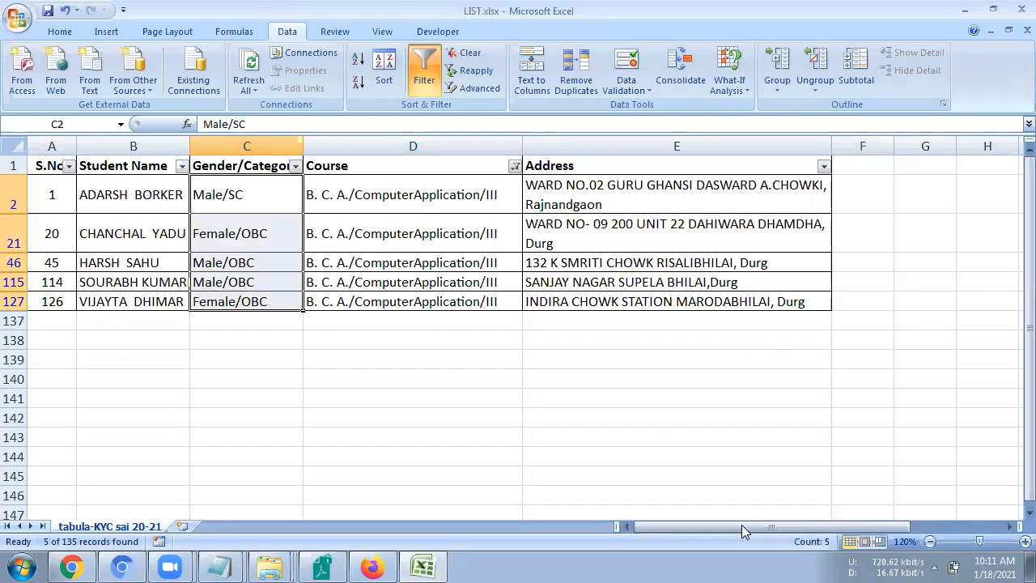
click(253, 304)
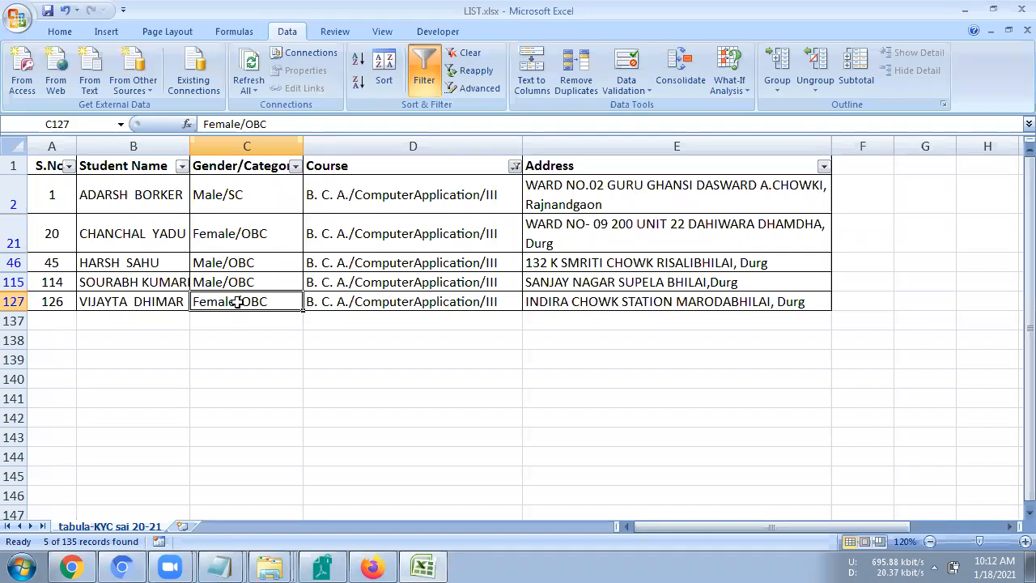
click(295, 166)
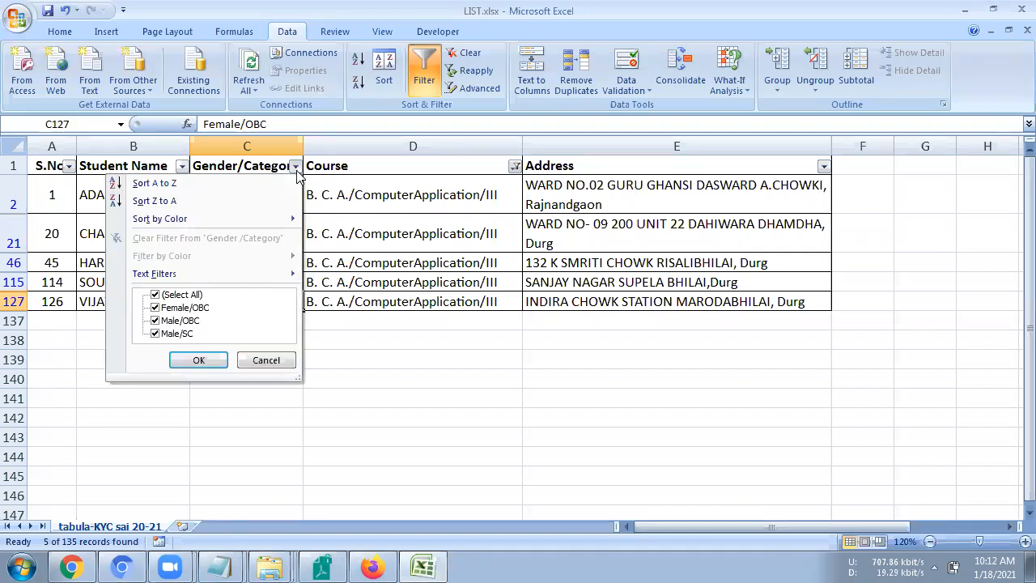
click(195, 295)
click(192, 309)
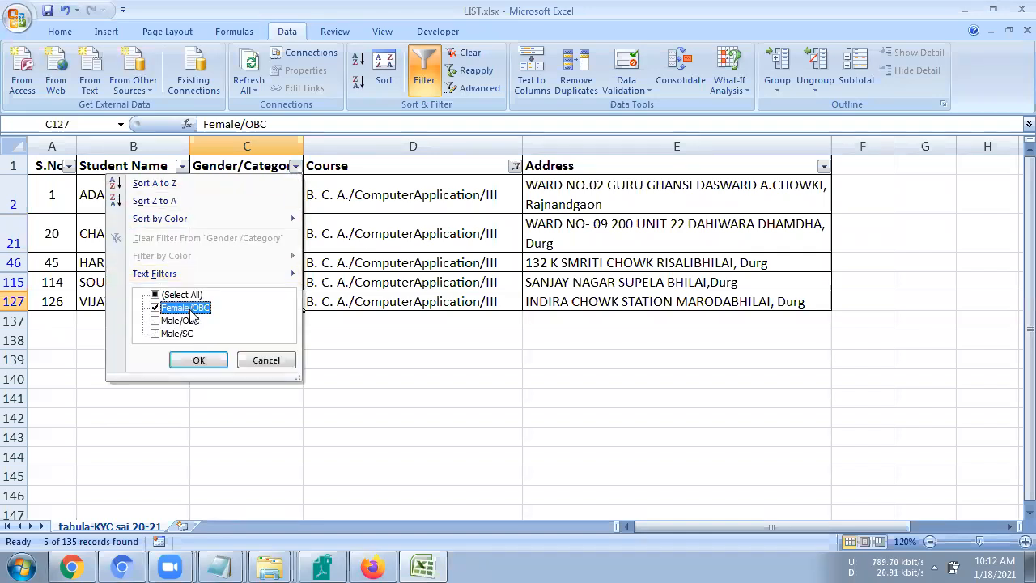
click(201, 361)
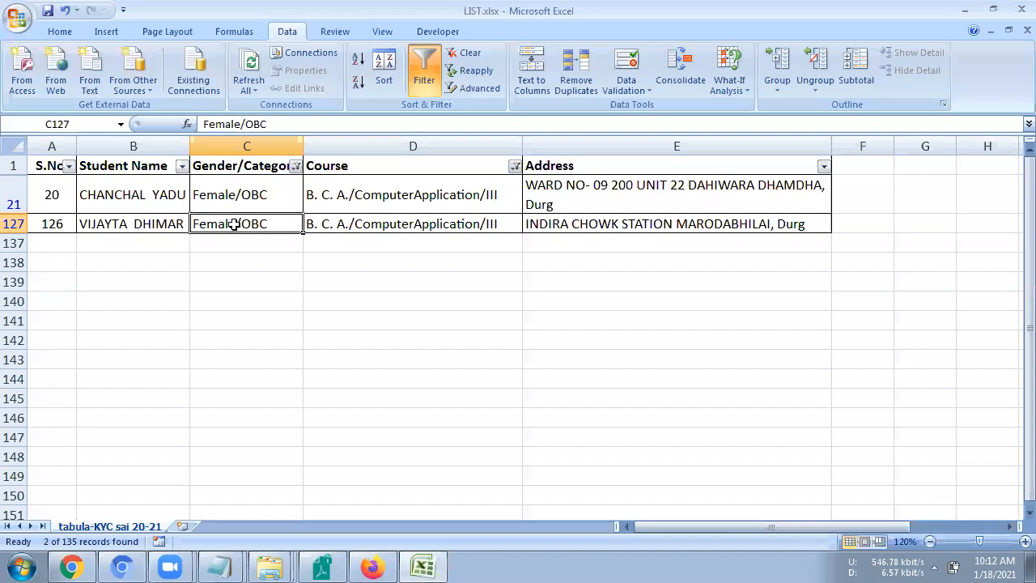
drag(133, 195, 234, 225)
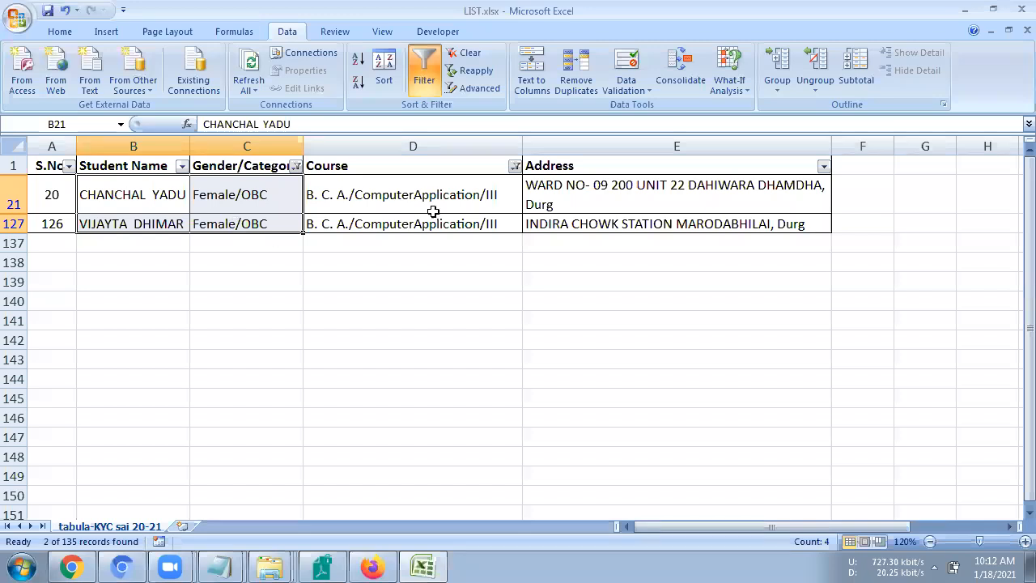
- Restore the full student list by selecting all values in the Gender/Category filter and the Course filter
click(515, 166)
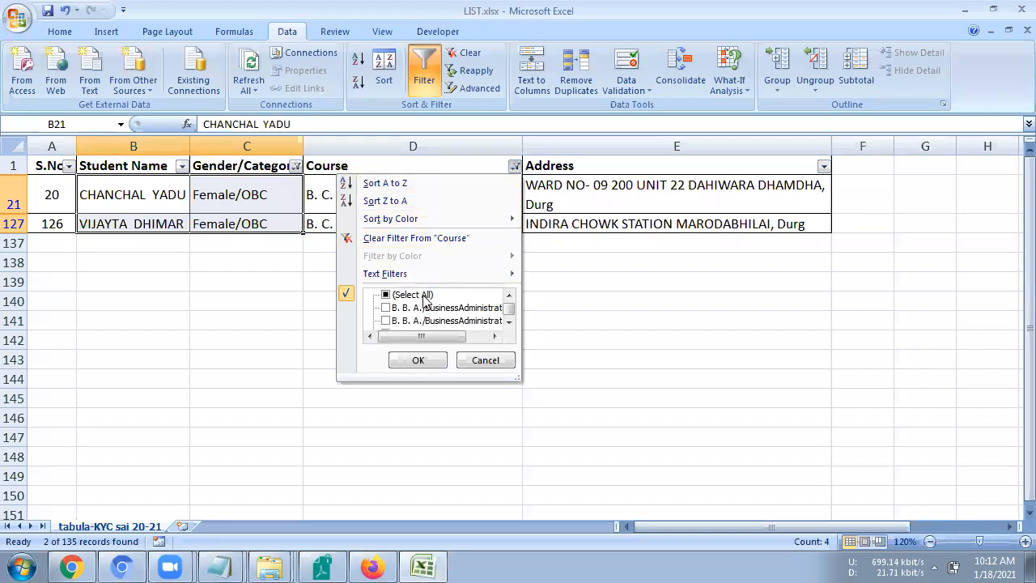
click(276, 260)
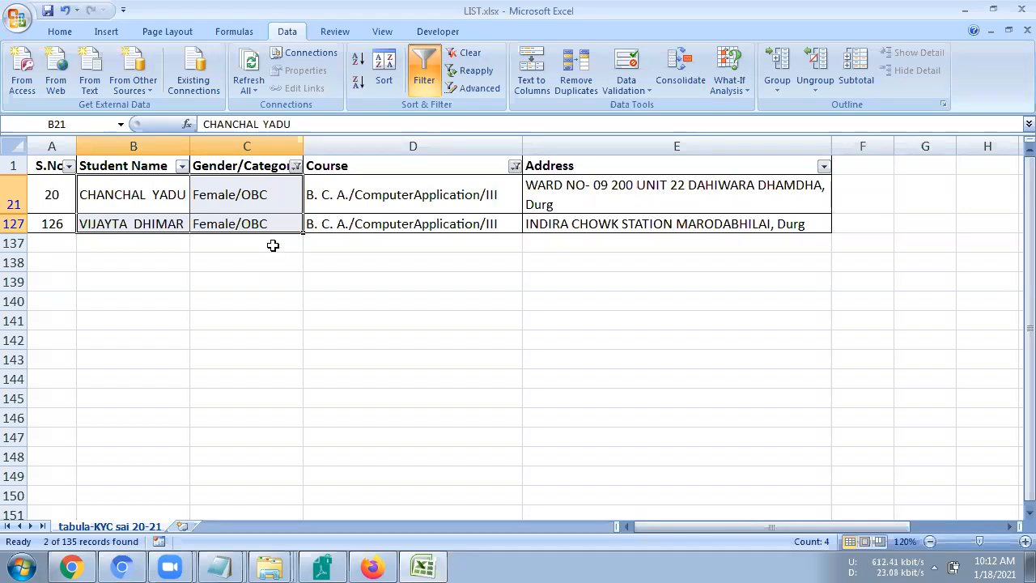
click(296, 165)
click(182, 295)
click(198, 359)
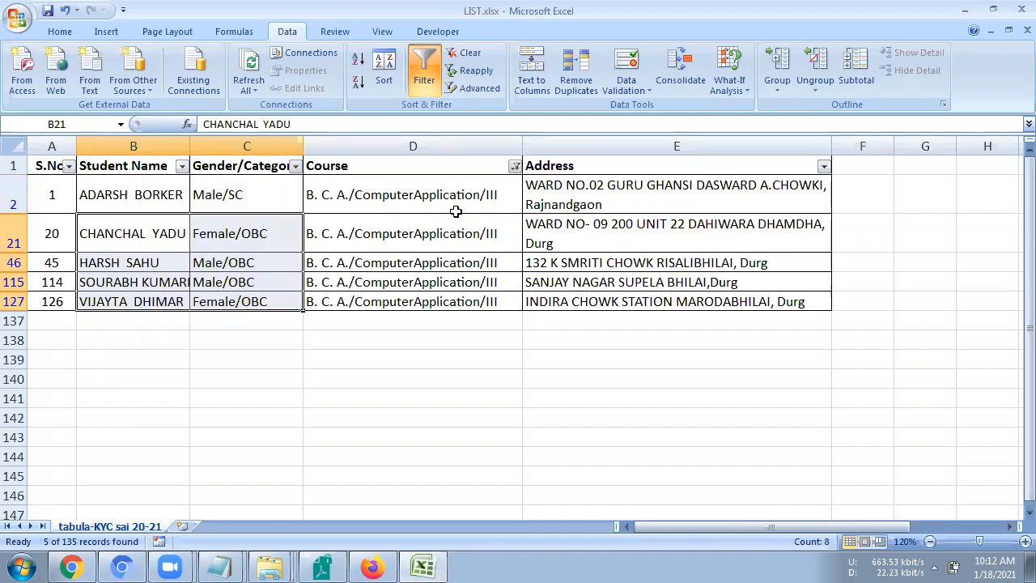
click(515, 166)
click(398, 294)
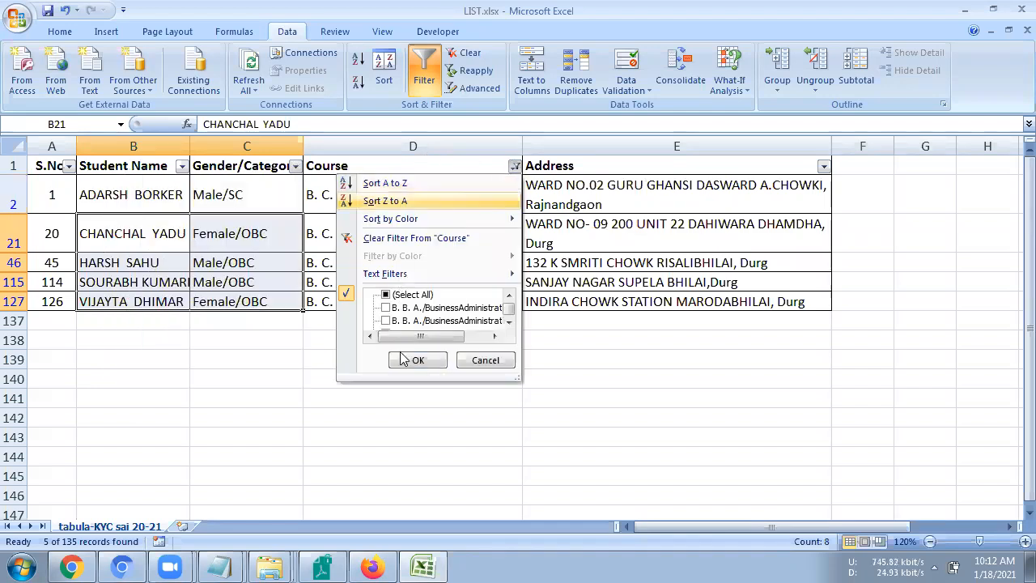
click(403, 360)
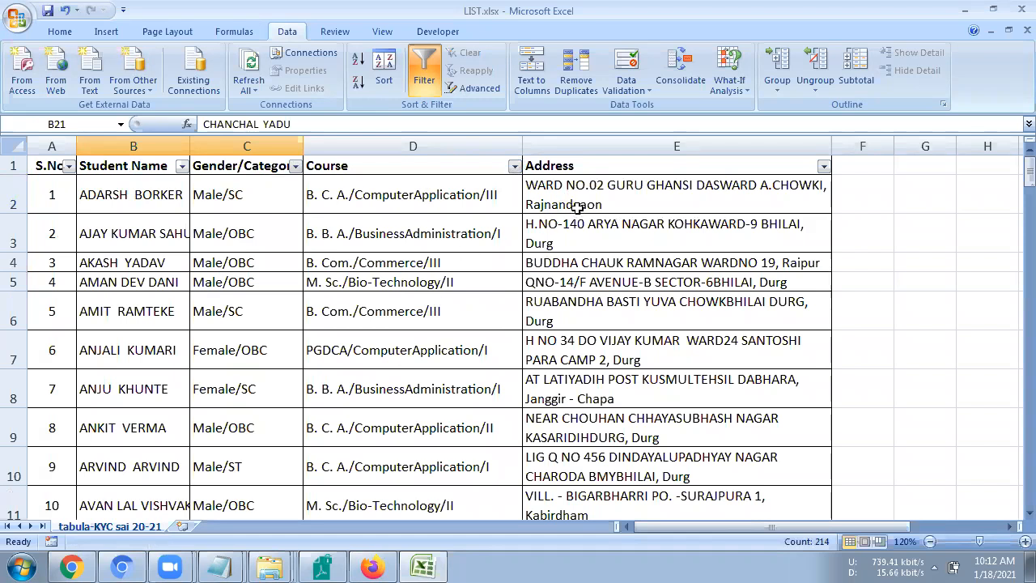
- Examine the place names that end the Address entries in rows 3, 6 and 7
click(556, 242)
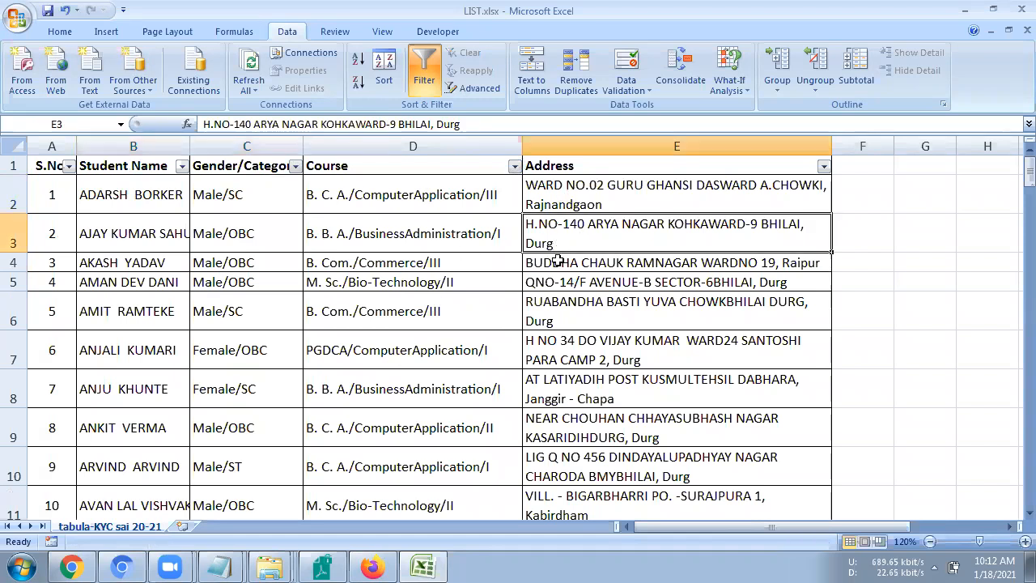
click(557, 317)
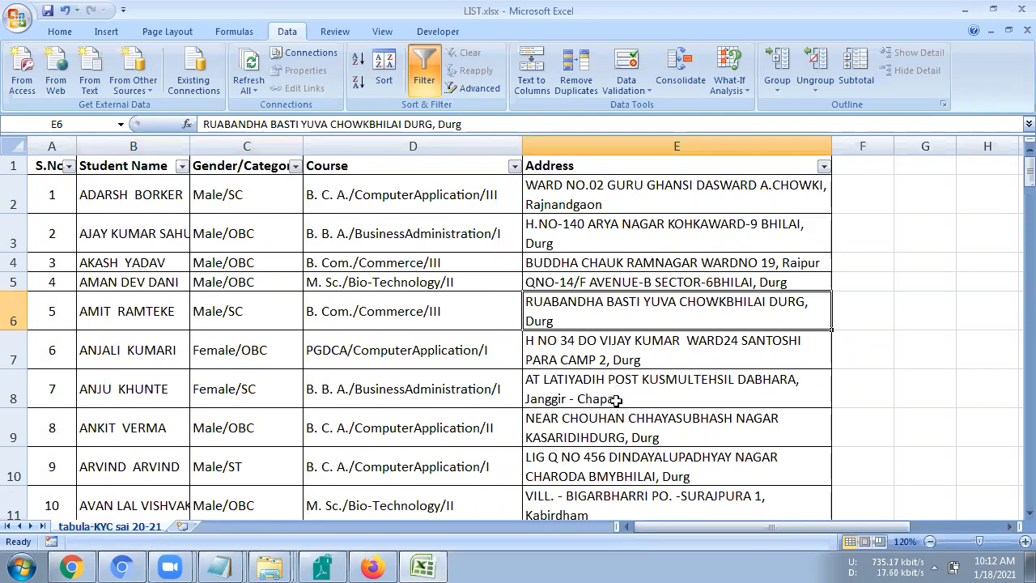
key(Down)
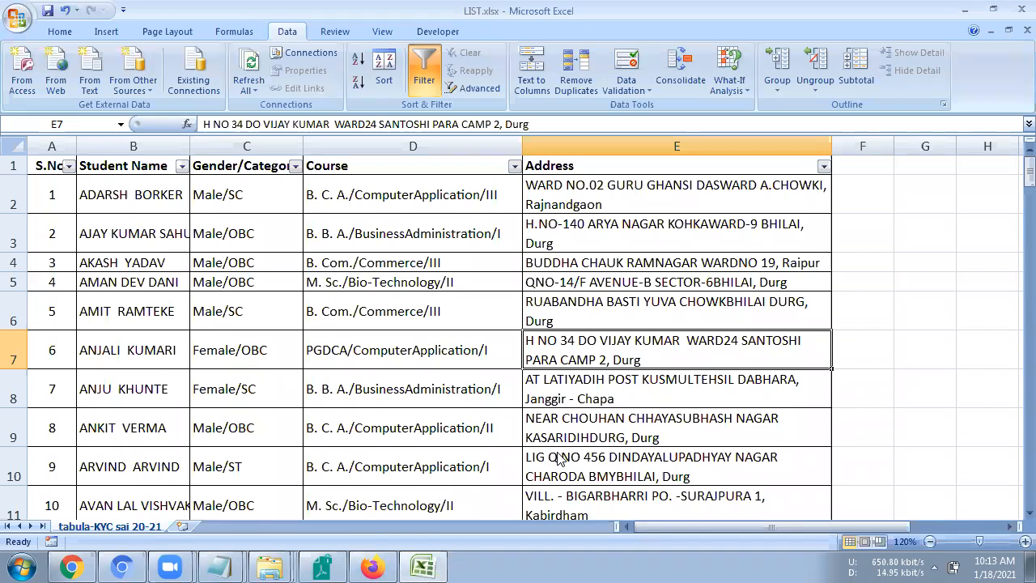
key(alt+Tab)
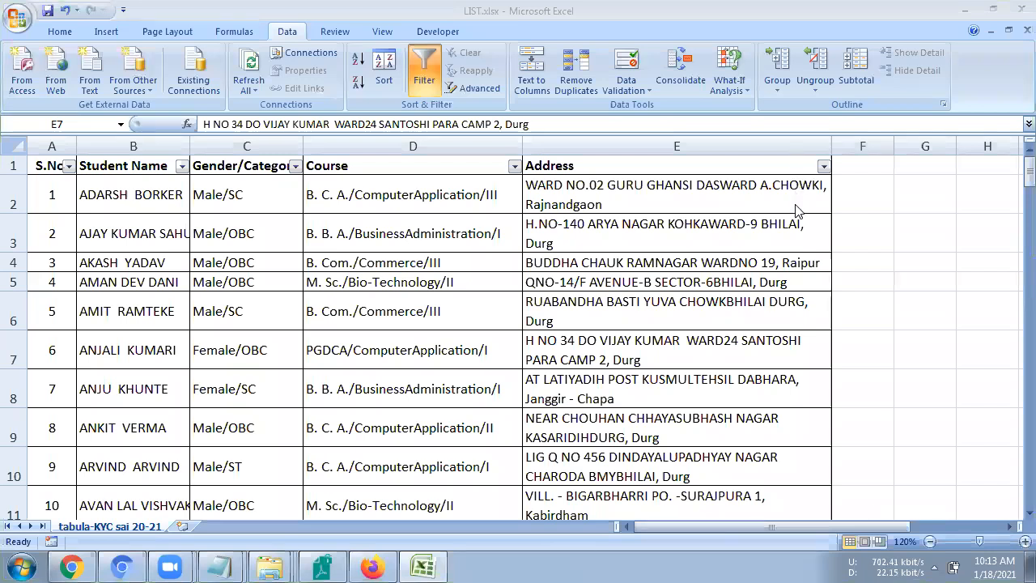
- Filter the Address column with a text filter to show only the addresses that end with Durg
click(826, 167)
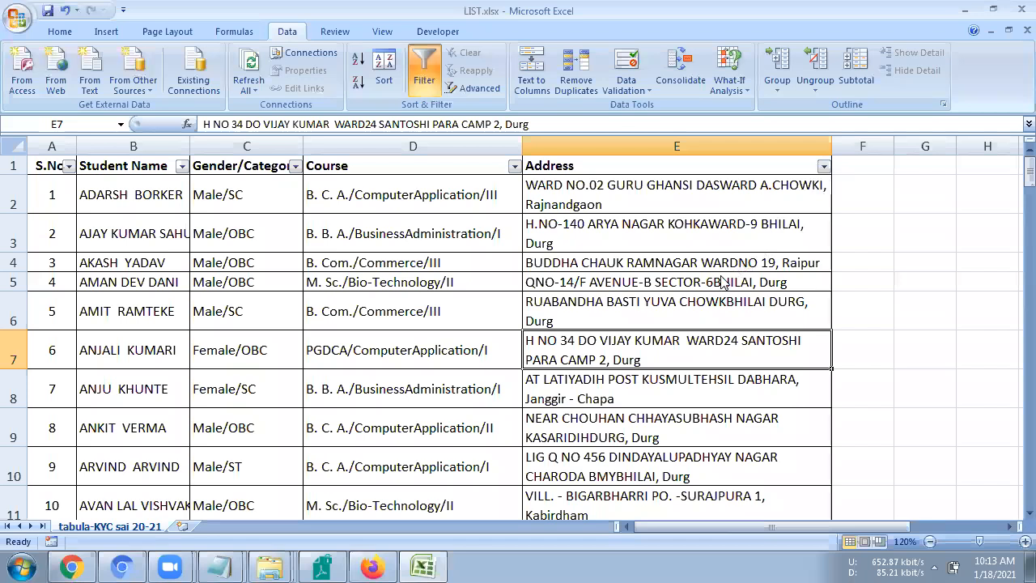
mouse_move(723, 282)
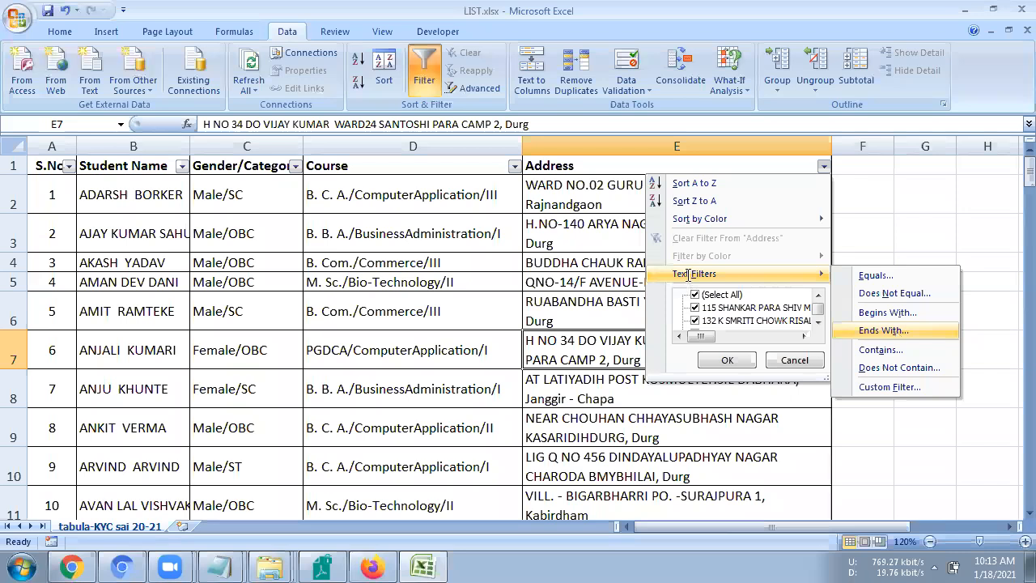
click(884, 331)
click(687, 275)
text(Durg)
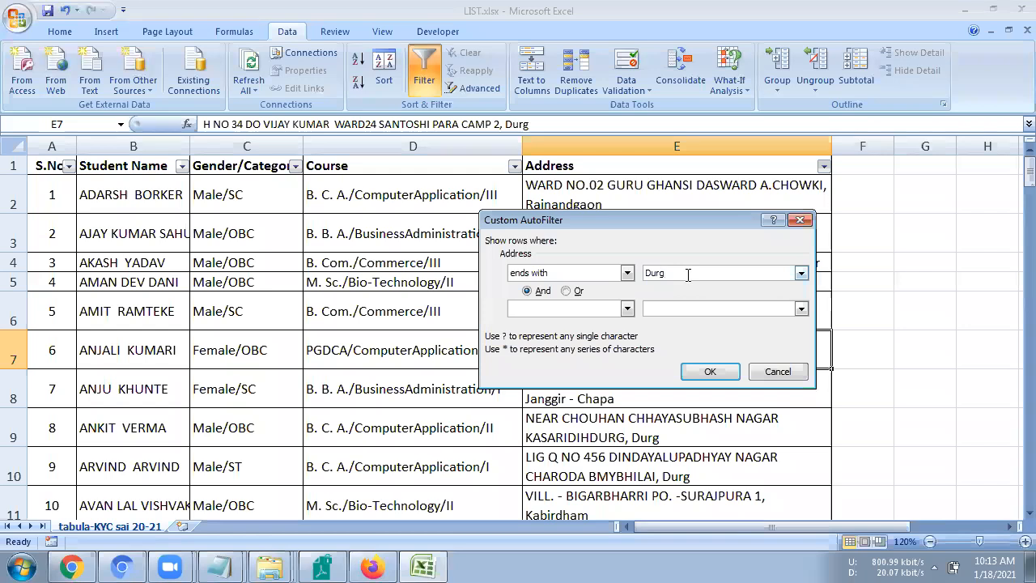
click(707, 371)
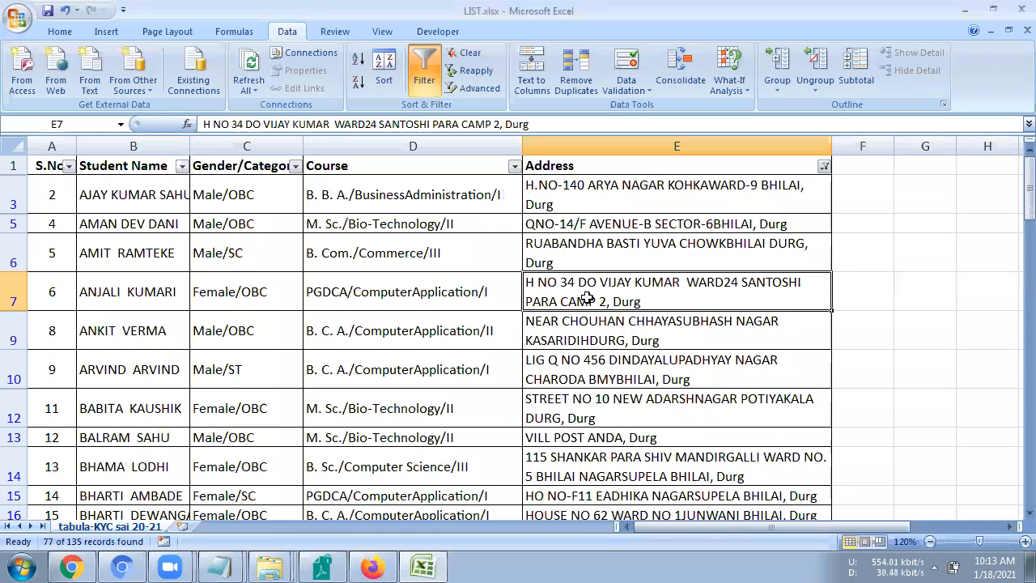
- Review the filtered Durg records down to the last row and select their student names from the last one upward
click(627, 372)
scroll(639, 409, down, 2)
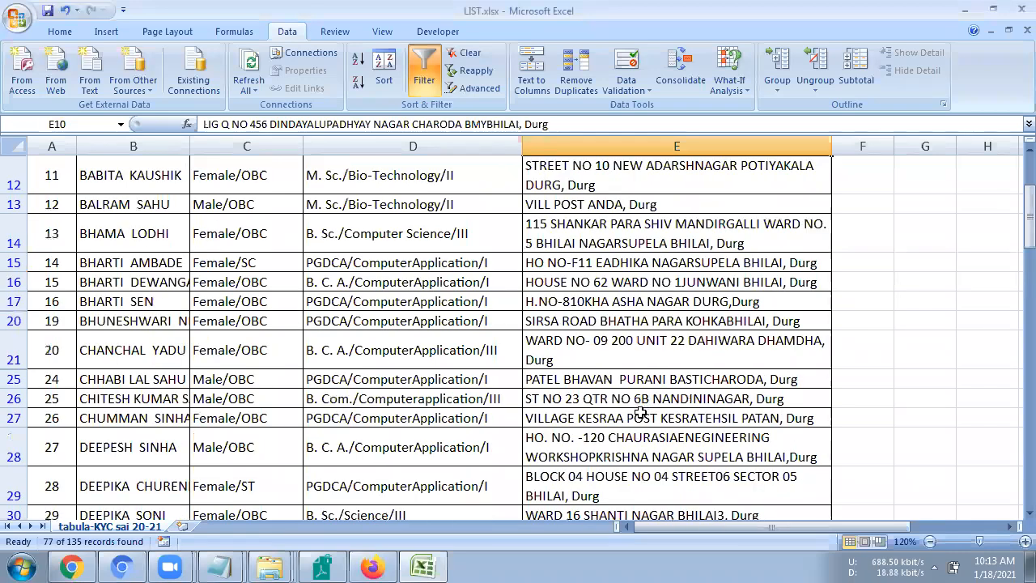
scroll(639, 413, down, 20)
drag(121, 262, 128, 187)
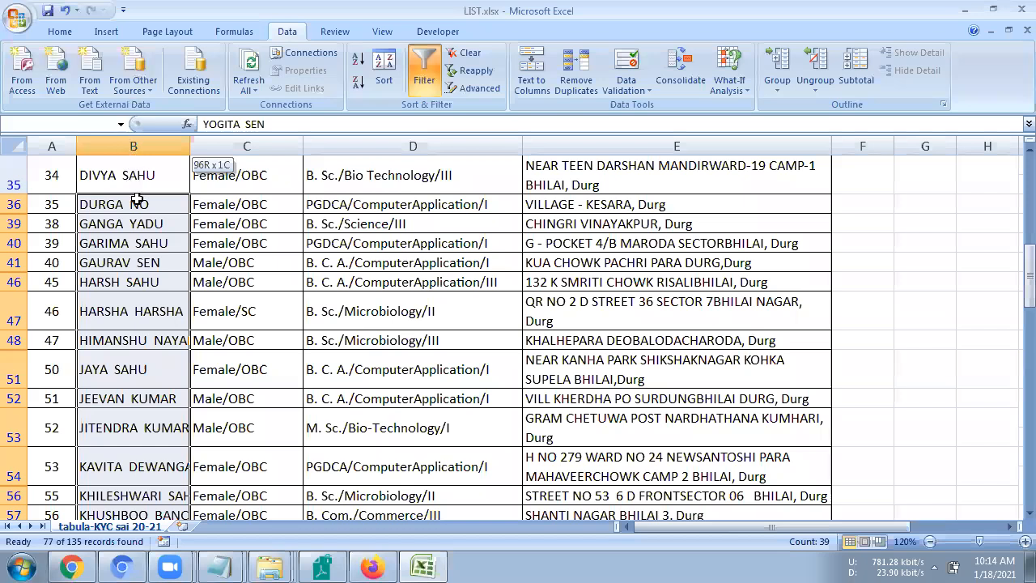